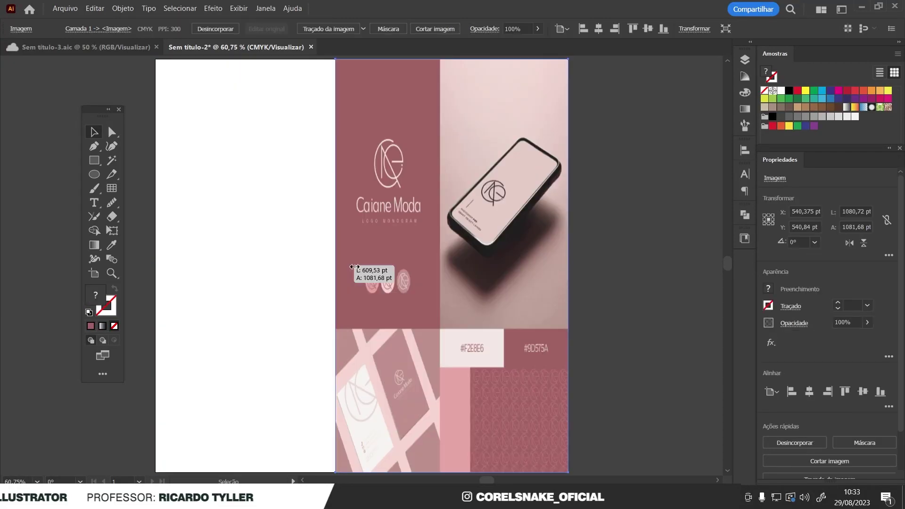
# Switch to the Slice Selection tool and select one of the slices on the brand board
pyautogui.moveTo(112, 174); pyautogui.dragTo(180, 187)
pyautogui.click(180, 187)
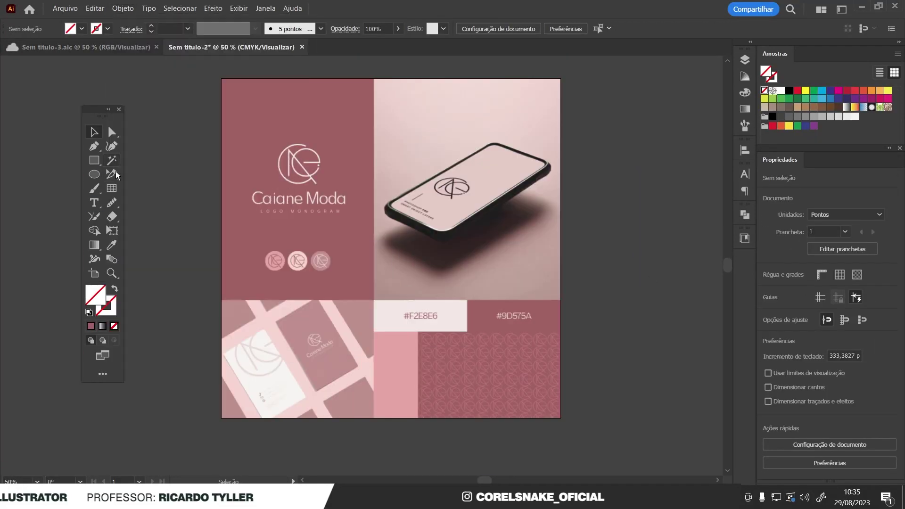
pyautogui.click(116, 175)
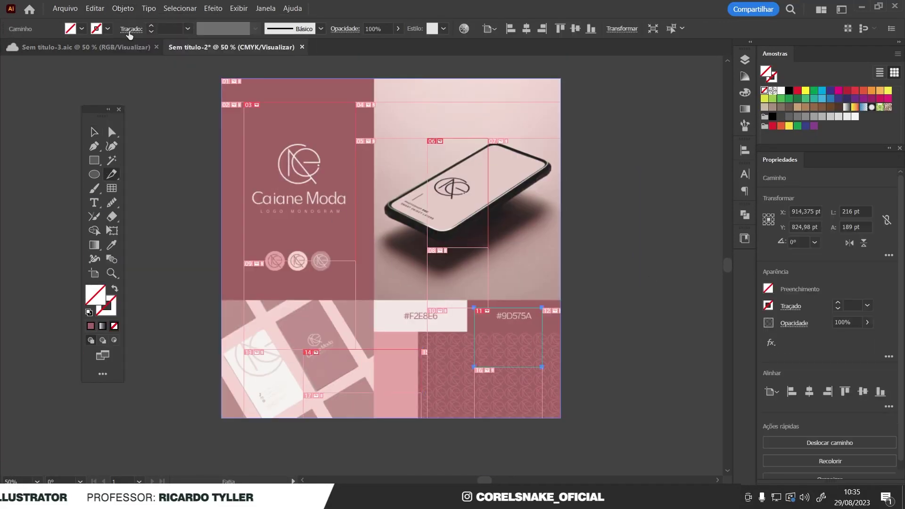
pyautogui.scroll(4, 410, 236)
# Fit the artboard in view and save all slices as JPEG images through Save for Web
pyautogui.hotkey('ctrl', '0')
pyautogui.hotkey('ctrl', 'alt', 'shift', 's')
pyautogui.click(771, 387)
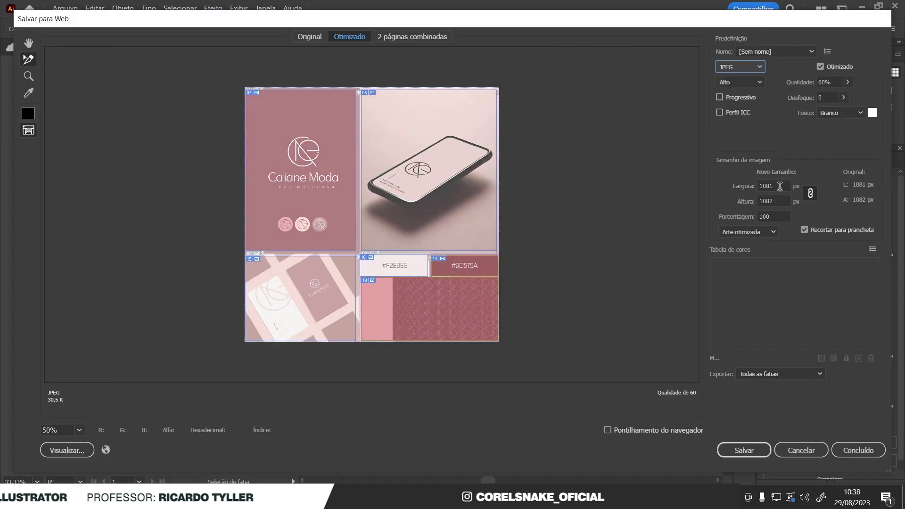
pyautogui.click(744, 450)
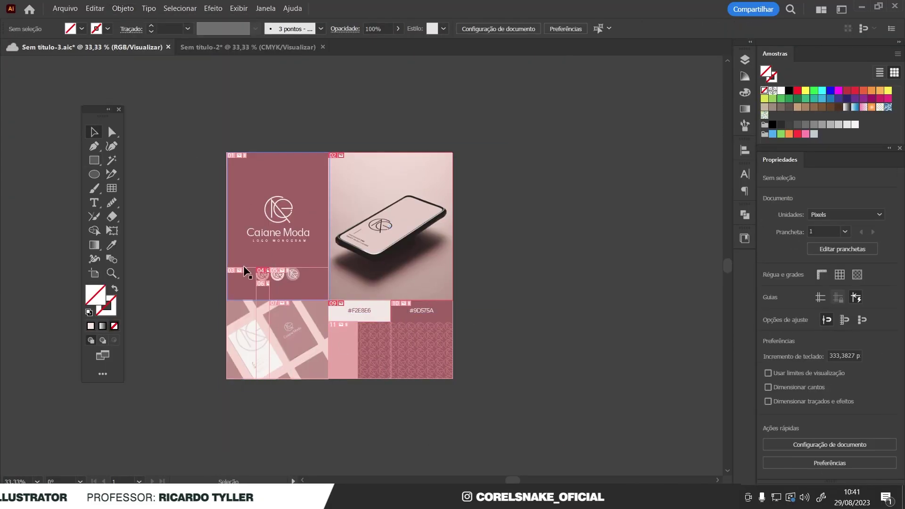
# Save the document, then head back toward the web export option in the File menu
pyautogui.hotkey('ctrl', 's')
pyautogui.click(65, 8)
pyautogui.click(282, 254)
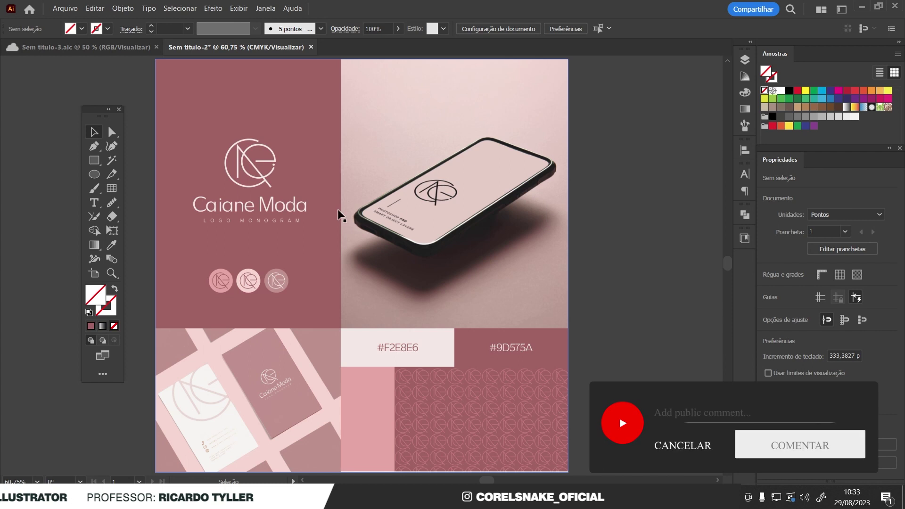
# Select the placed Caiane Moda board image in the Sem título-2 document
pyautogui.click(306, 224)
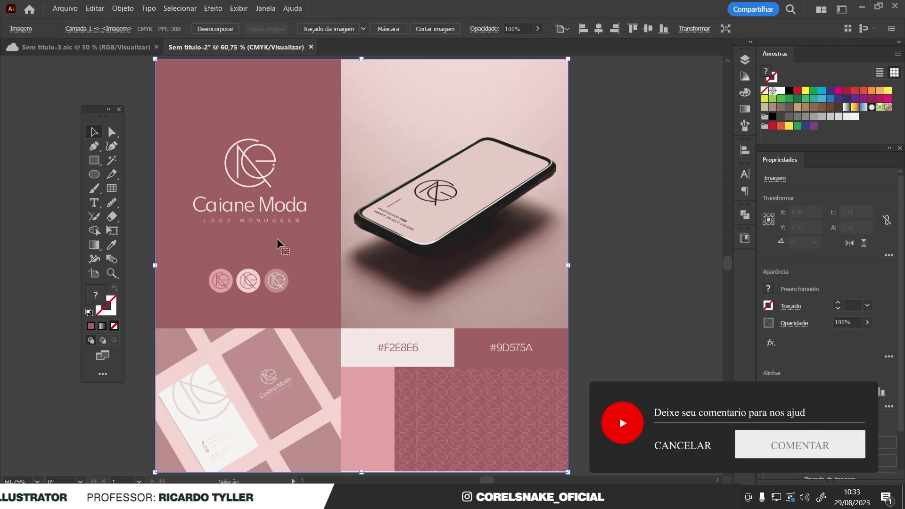
pyautogui.moveTo(155, 265); pyautogui.dragTo(362, 266)
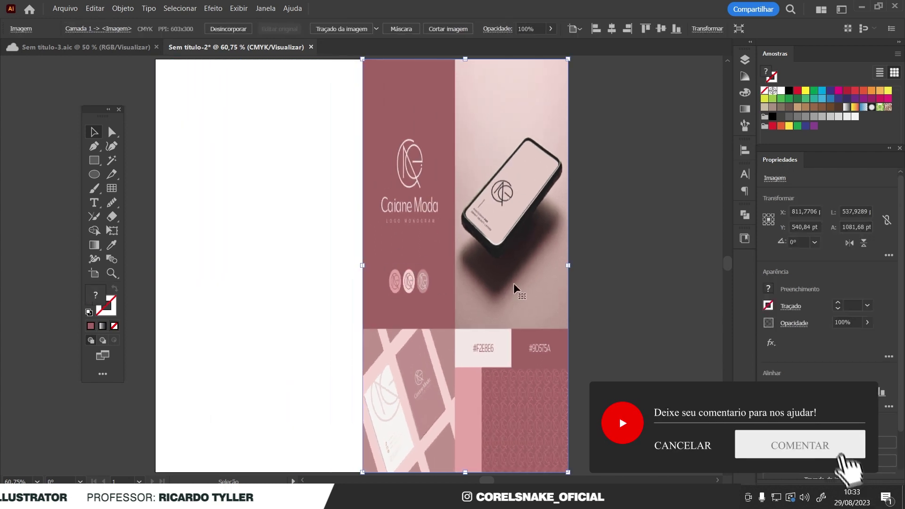
pyautogui.hotkey('ctrl', 'z')
pyautogui.click(117, 46)
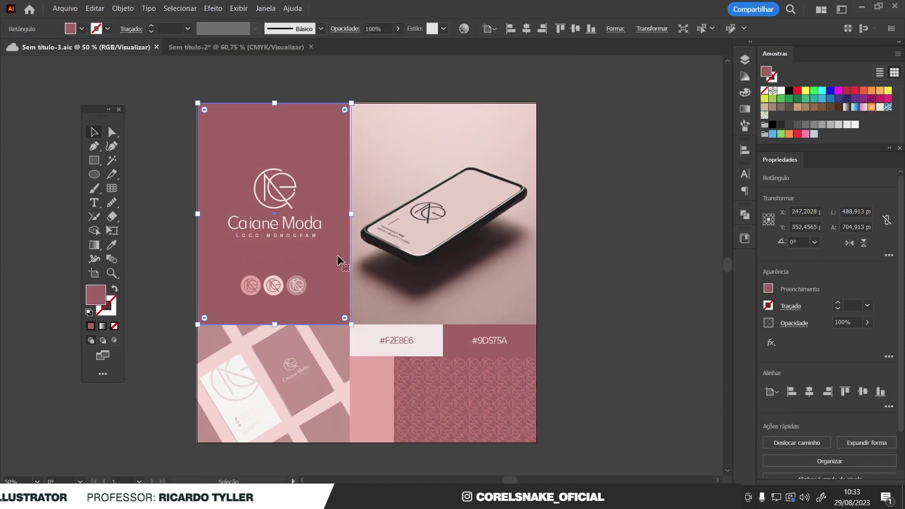
pyautogui.click(467, 263)
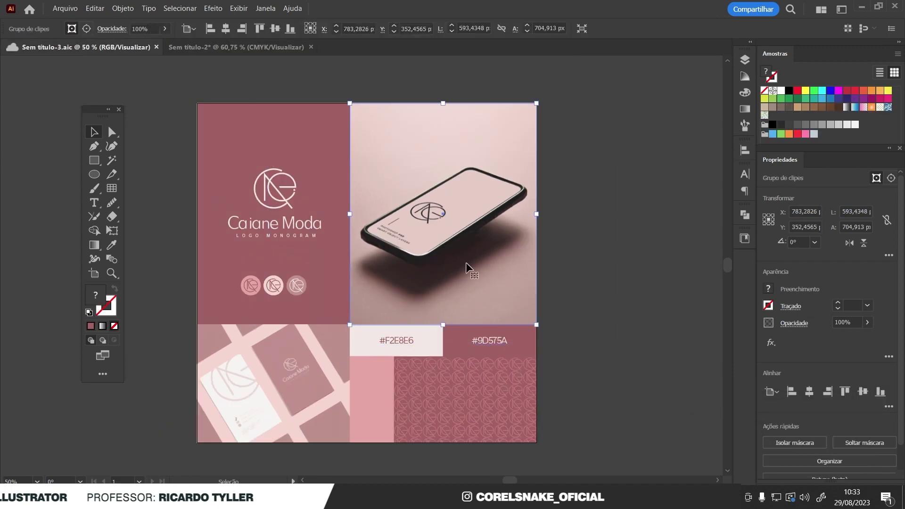
pyautogui.click(236, 47)
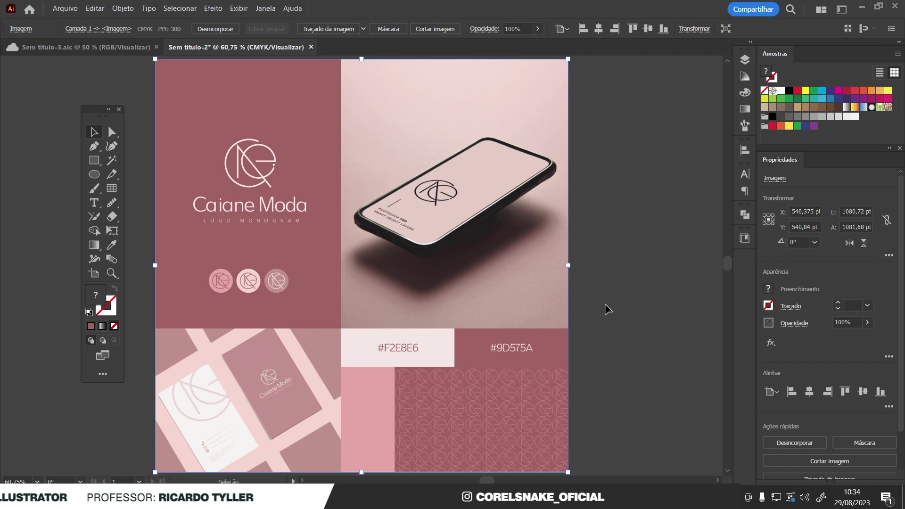
# Browse the Edit Toolbar drawer from the slice flyout, then settle on the Slice tool
pyautogui.click(111, 174)
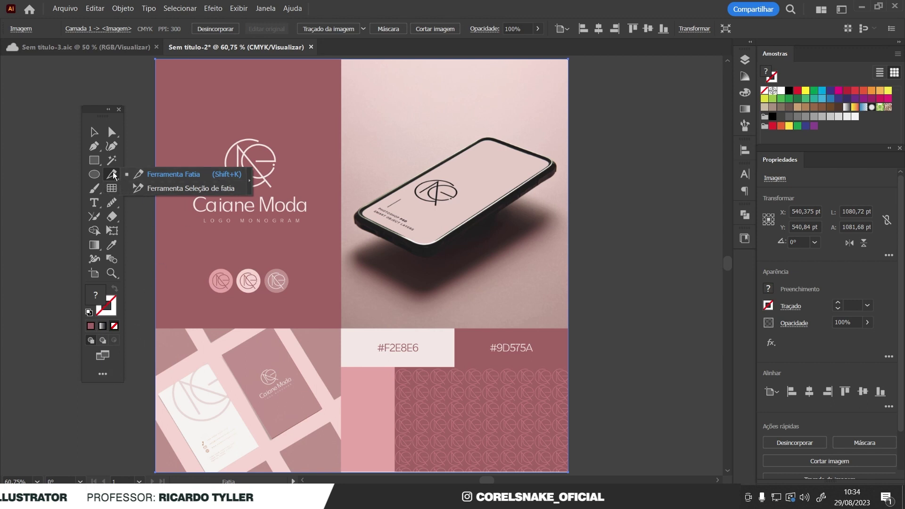
pyautogui.click(98, 373)
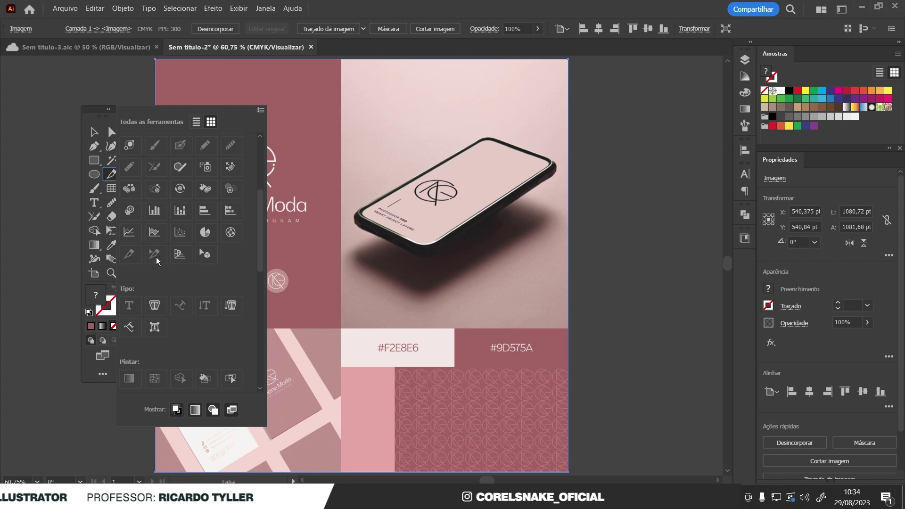
pyautogui.click(99, 121)
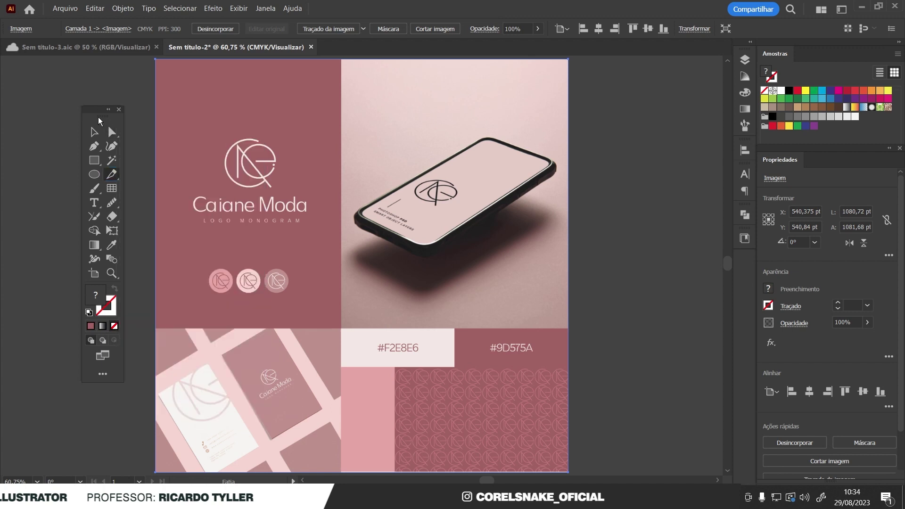
pyautogui.click(116, 177)
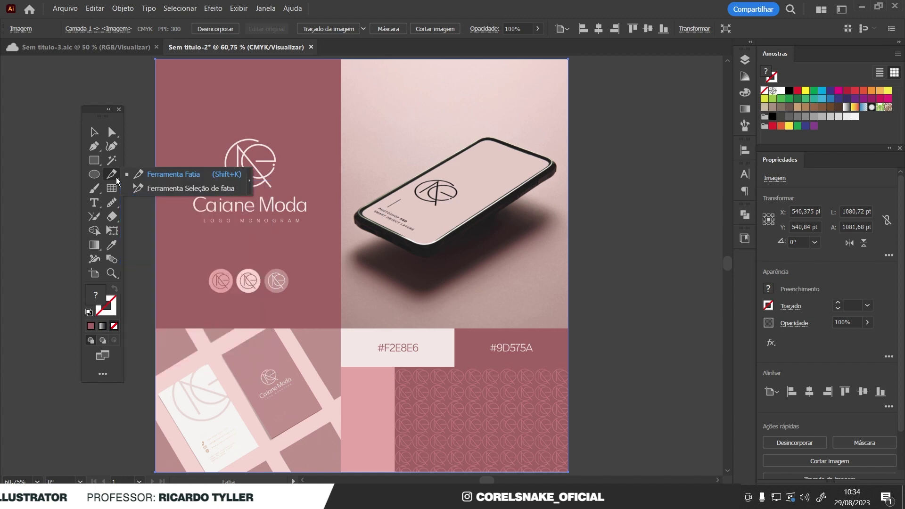
pyautogui.scroll(-3, 155, 203)
pyautogui.scroll(2, 341, 219)
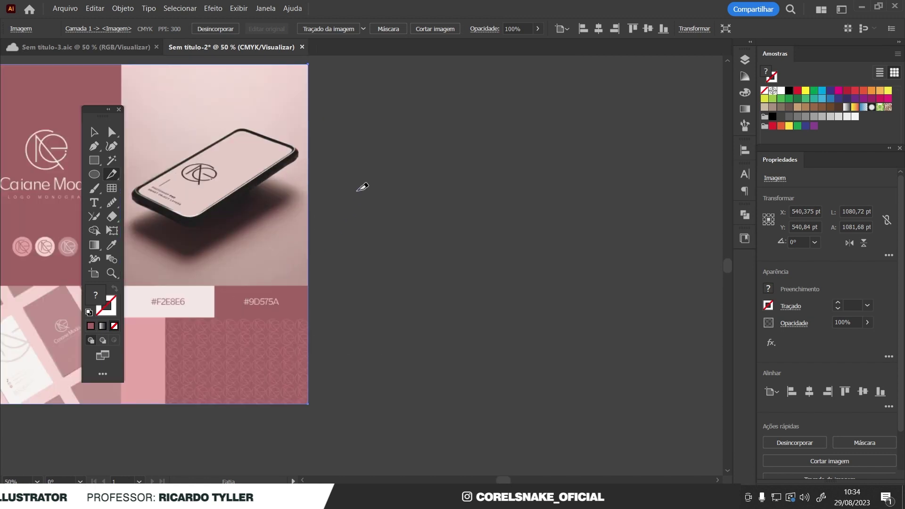
# Draw a practice slice beside the board, shorten it with Slice Selection, then deselect and zoom out
pyautogui.scroll(1, 342, 220)
pyautogui.moveTo(348, 168); pyautogui.dragTo(636, 342)
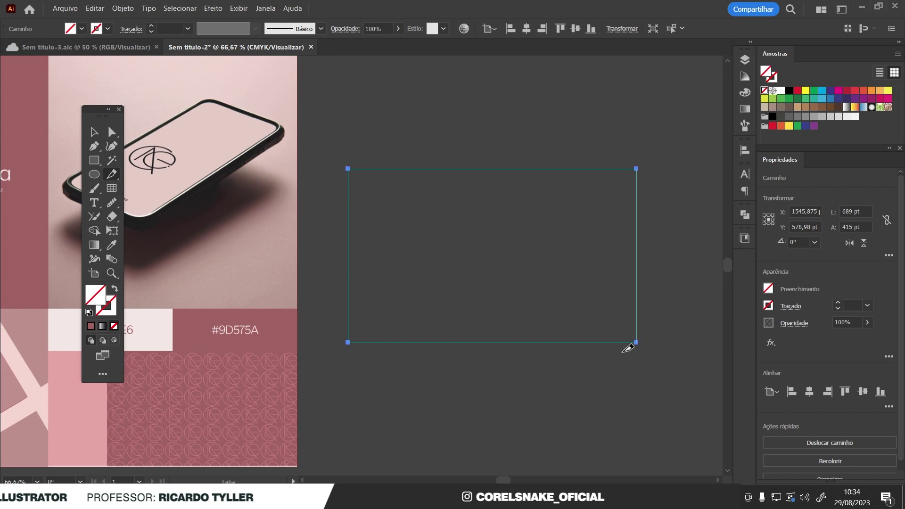
pyautogui.click(115, 177)
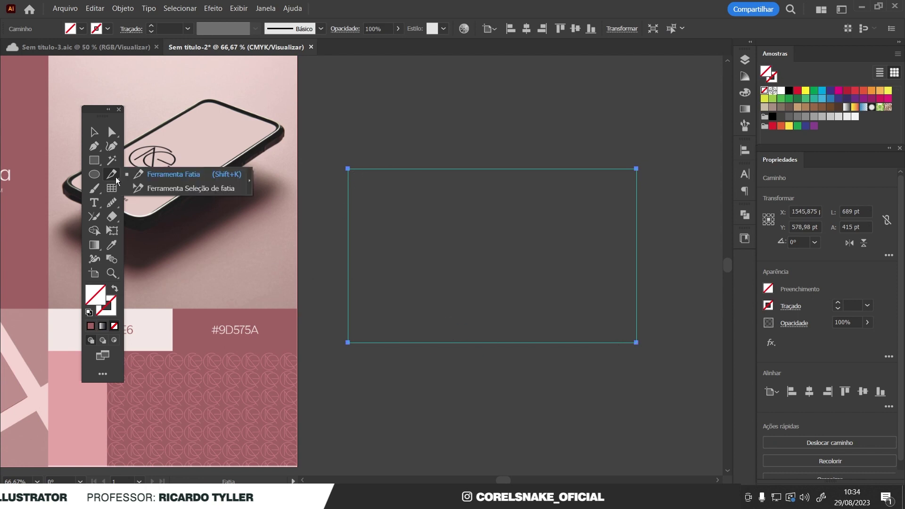
pyautogui.click(155, 188)
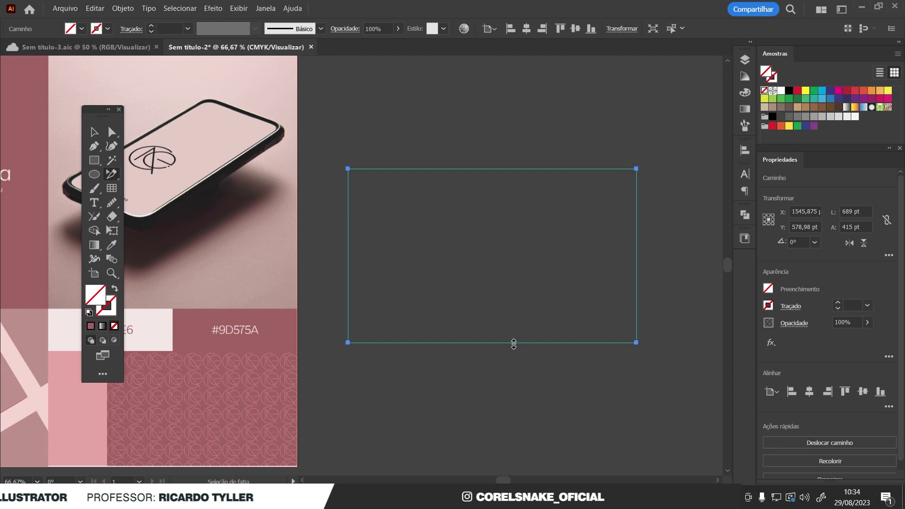
pyautogui.moveTo(514, 343)
pyautogui.mouseDown()
pyautogui.moveTo(514, 231)
pyautogui.moveTo(511, 340)
pyautogui.mouseUp()
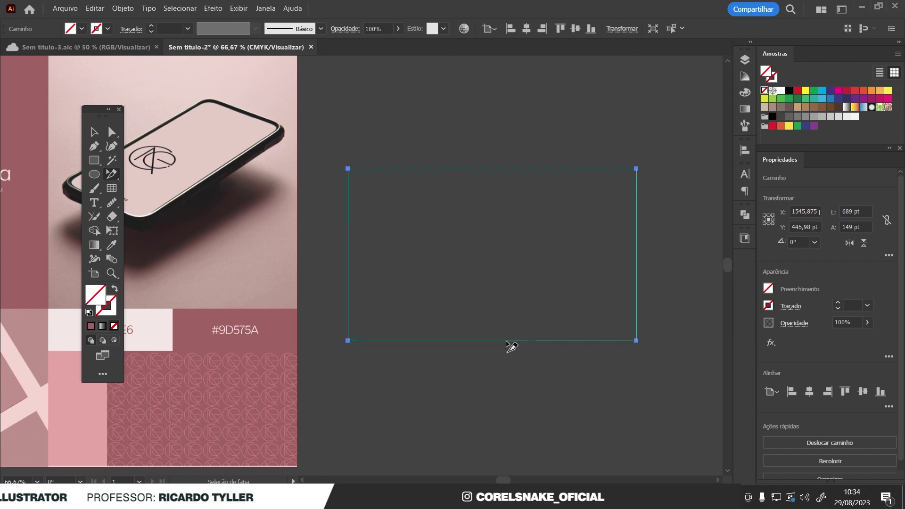
pyautogui.click(94, 132)
pyautogui.click(471, 214)
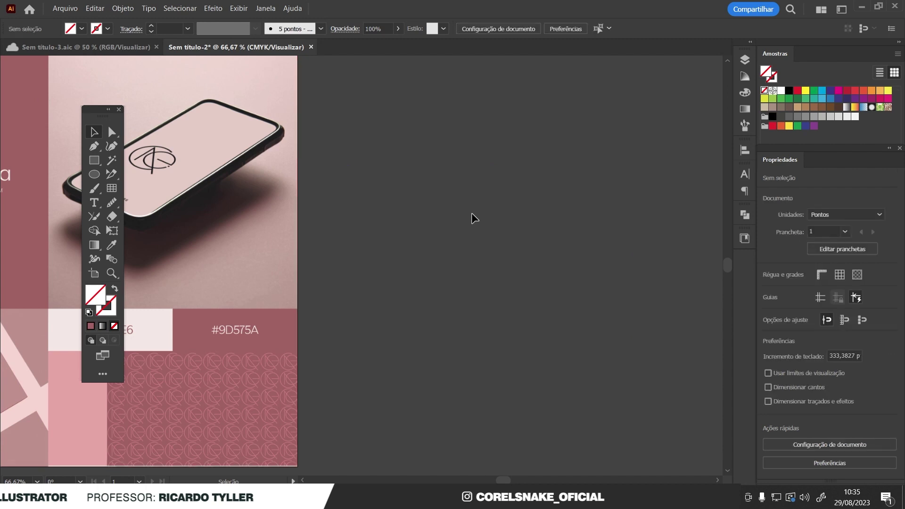
pyautogui.hotkey('ctrl', '-')
pyautogui.hotkey('ctrl', '-')
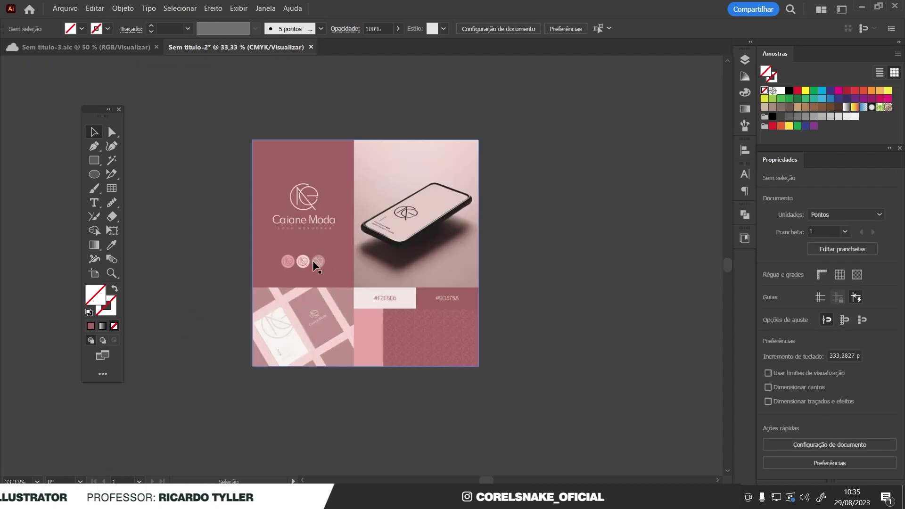
pyautogui.scroll(1, 312, 260)
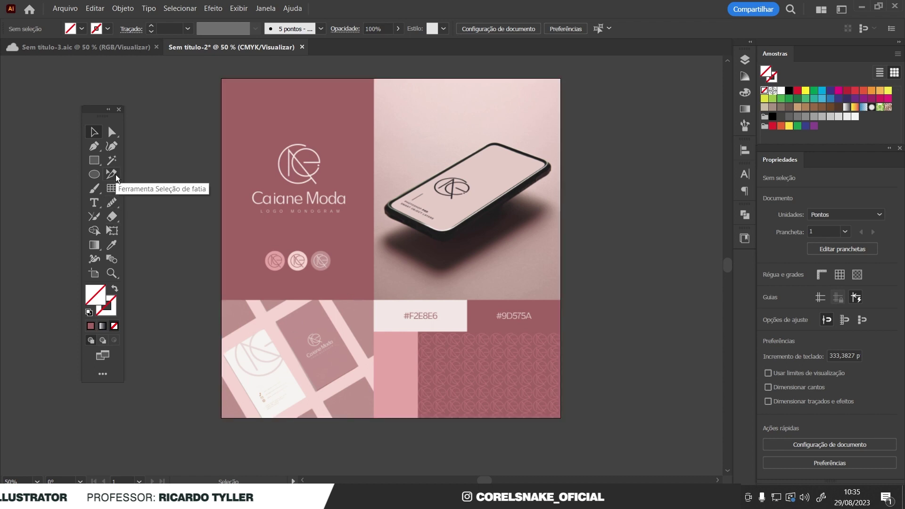
pyautogui.click(122, 9)
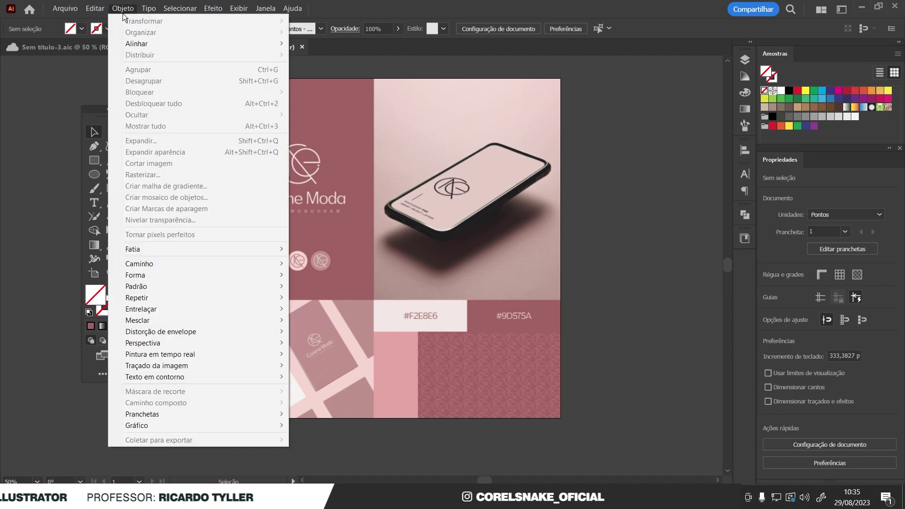
pyautogui.moveTo(133, 249)
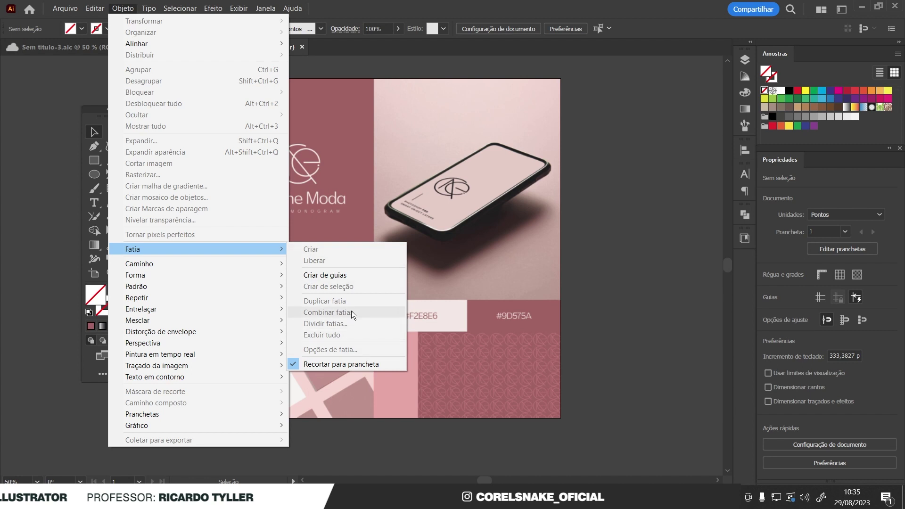
pyautogui.click(649, 281)
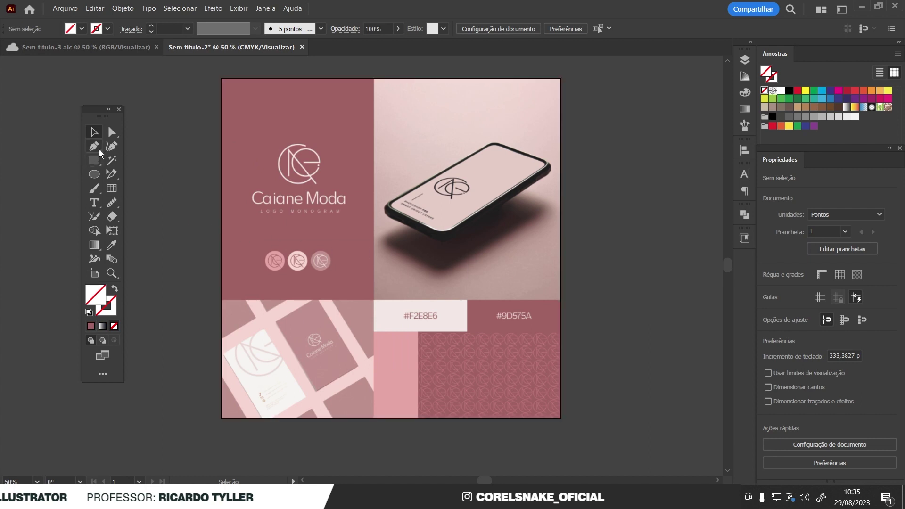
# Slice the logo panel, phone mockup and #9D575A swatch, deleting then restoring the swatch slice
pyautogui.click(111, 176)
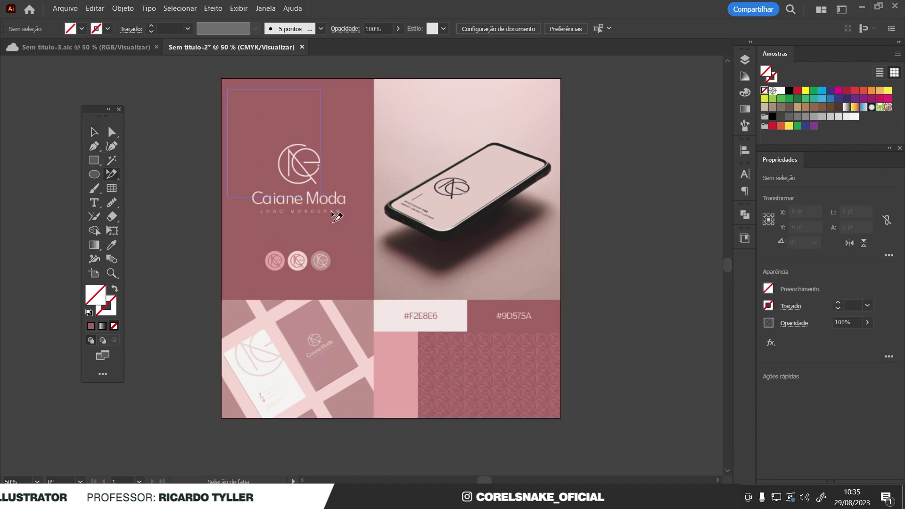
pyautogui.moveTo(111, 175); pyautogui.dragTo(141, 174)
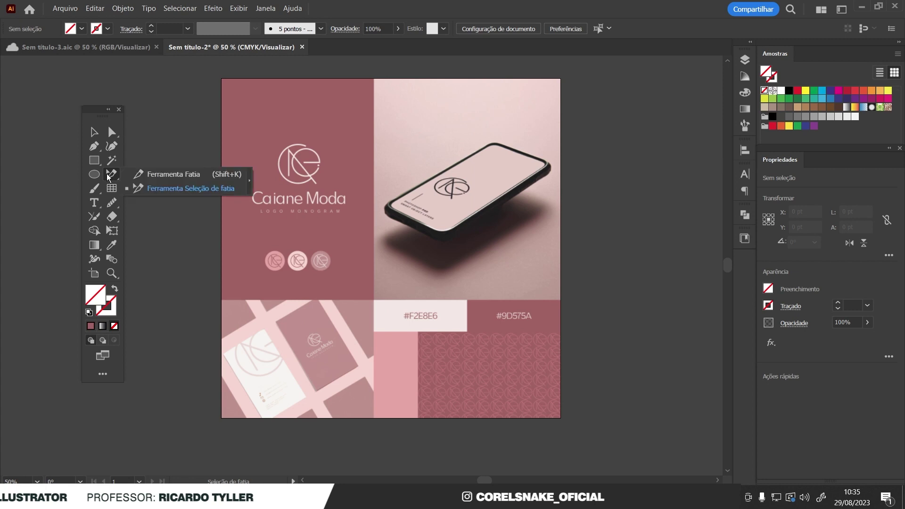
pyautogui.moveTo(243, 103); pyautogui.dragTo(356, 260)
pyautogui.moveTo(428, 139); pyautogui.dragTo(488, 248)
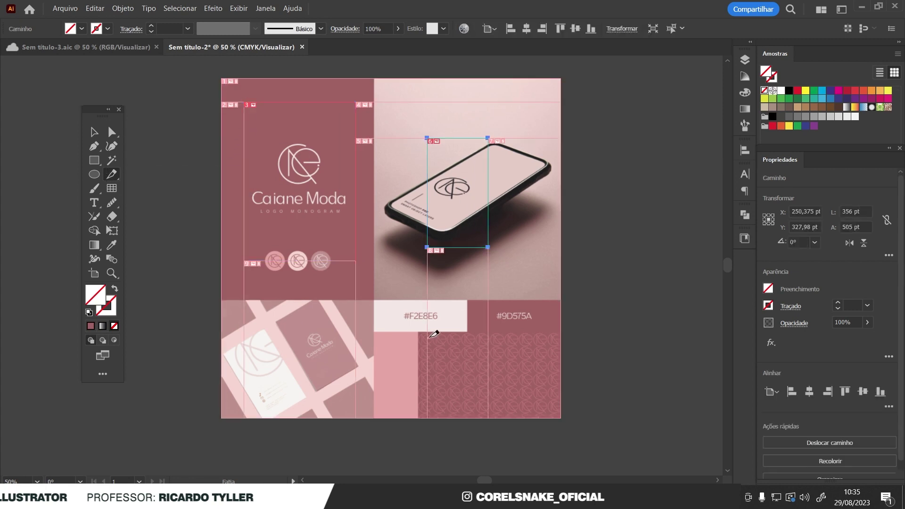
pyautogui.moveTo(474, 308); pyautogui.dragTo(542, 367)
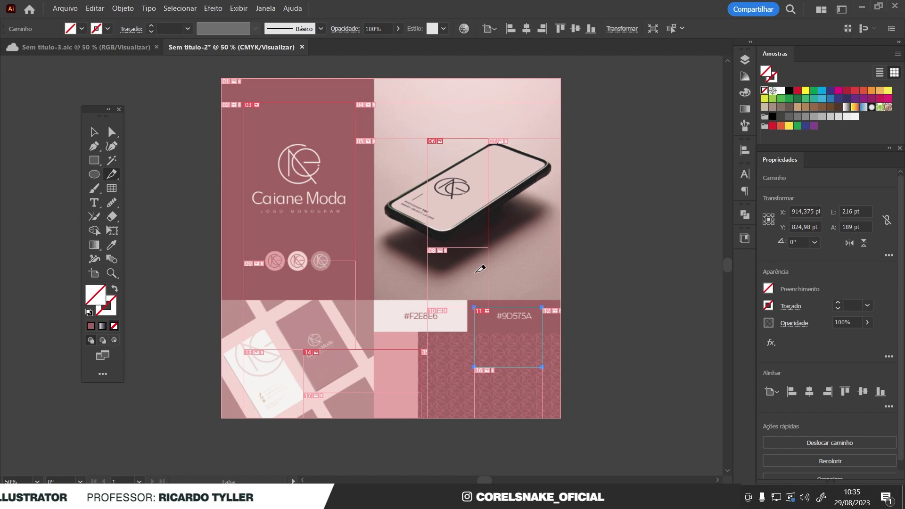
pyautogui.press('Delete')
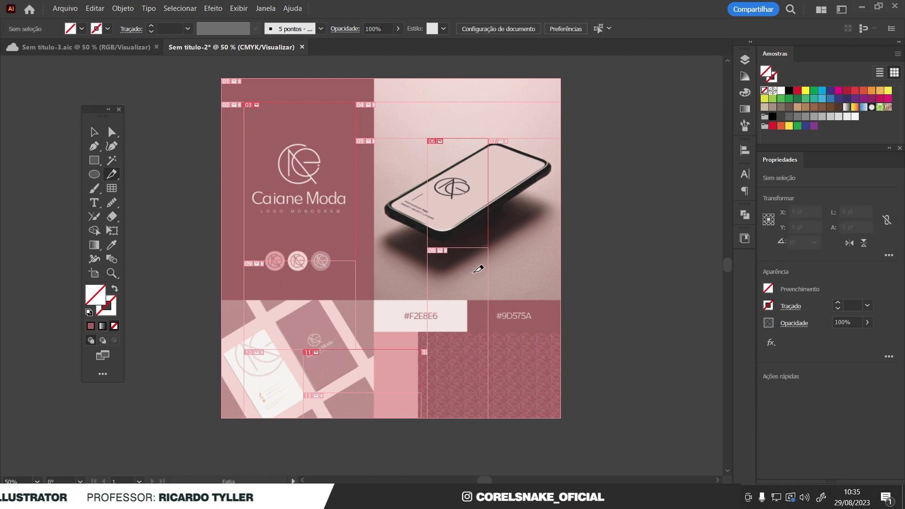
pyautogui.hotkey('ctrl', 'z')
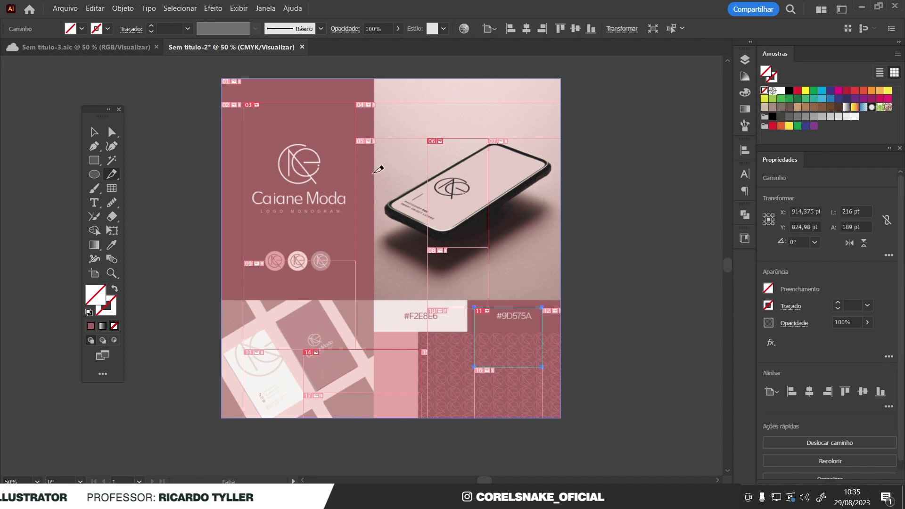
# Remove all slices with Objeto > Fatia > Excluir tudo, then draw a new slice over the logo column
pyautogui.click(128, 14)
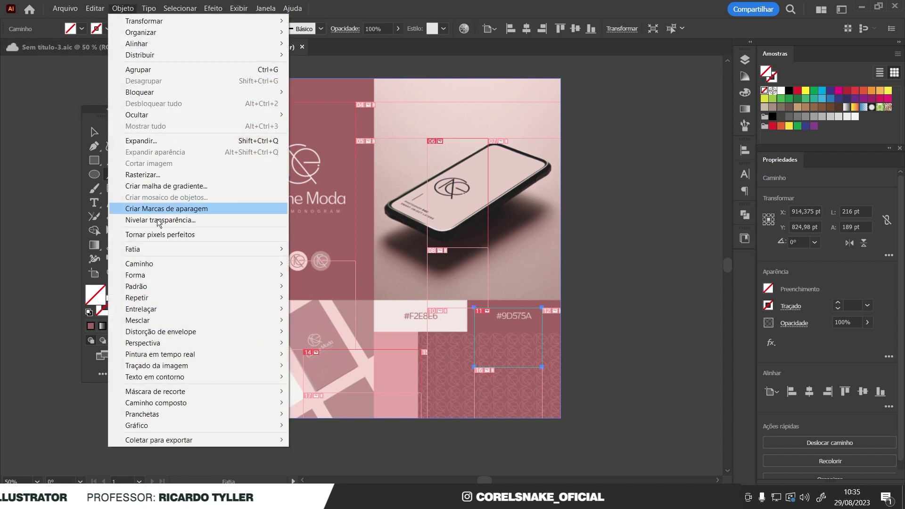
pyautogui.moveTo(195, 249)
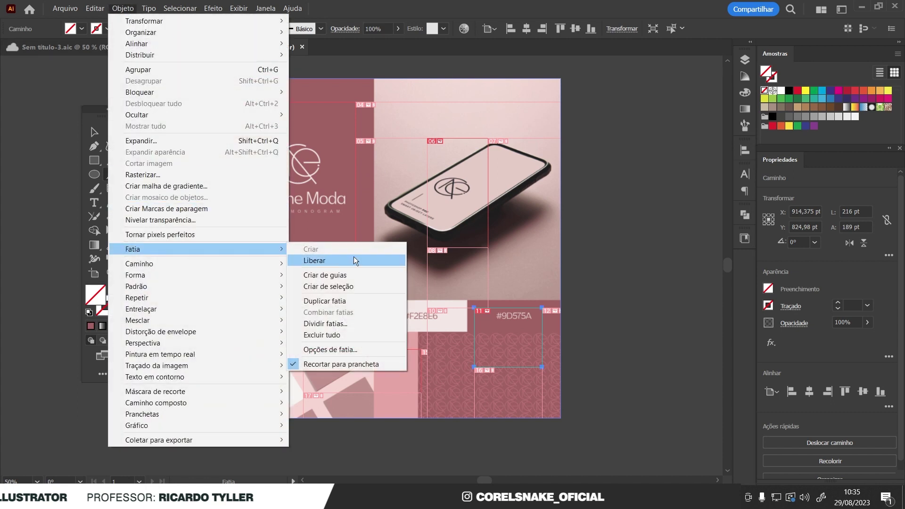
pyautogui.click(353, 335)
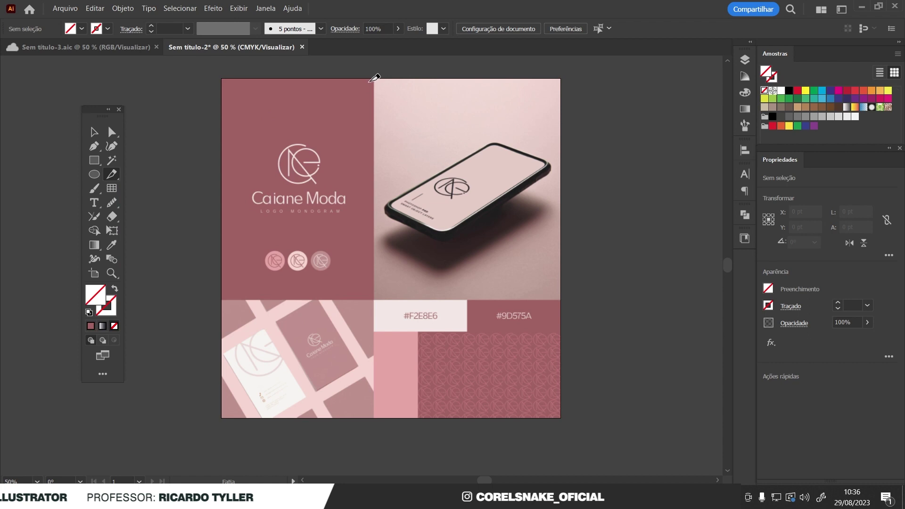
pyautogui.moveTo(369, 82); pyautogui.dragTo(226, 297)
# Slice the business cards area and both colour swatches, #F2E8E6 and #9D575A
pyautogui.scroll(1, 237, 401)
pyautogui.scroll(1, 234, 405)
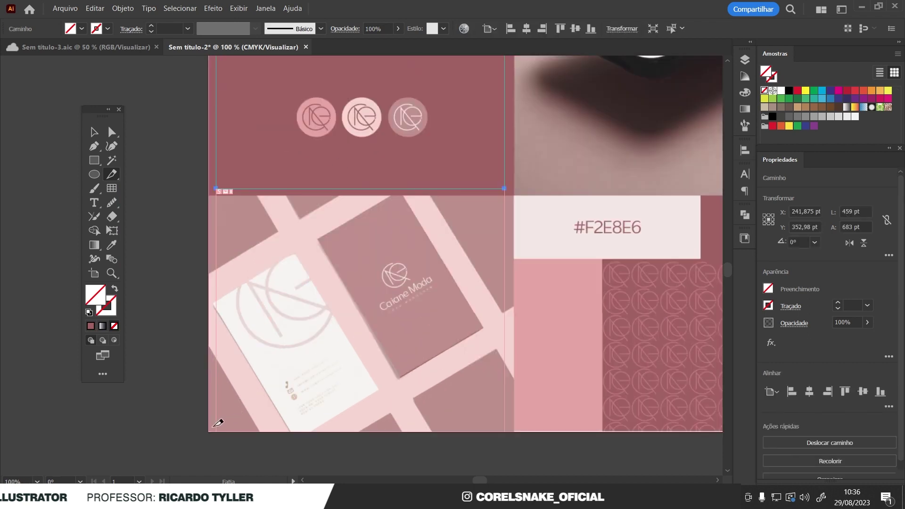
pyautogui.moveTo(213, 429); pyautogui.dragTo(504, 204)
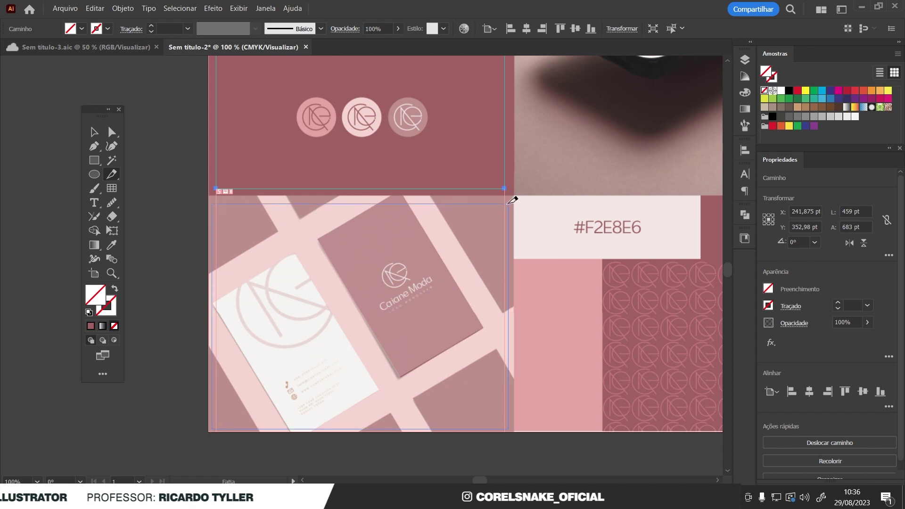
pyautogui.scroll(-1, 319, 247)
pyautogui.hscroll(3, 454, 236)
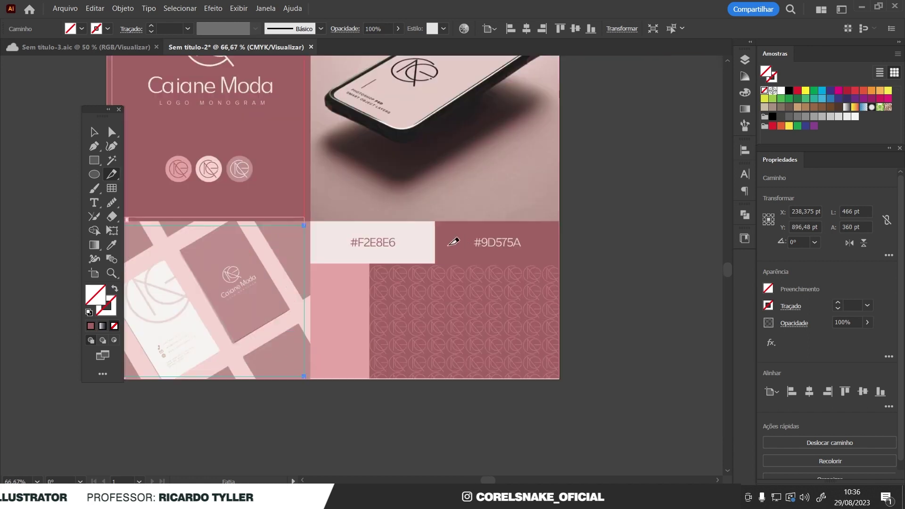
pyautogui.scroll(2, 299, 202)
pyautogui.moveTo(279, 196); pyautogui.dragTo(551, 285)
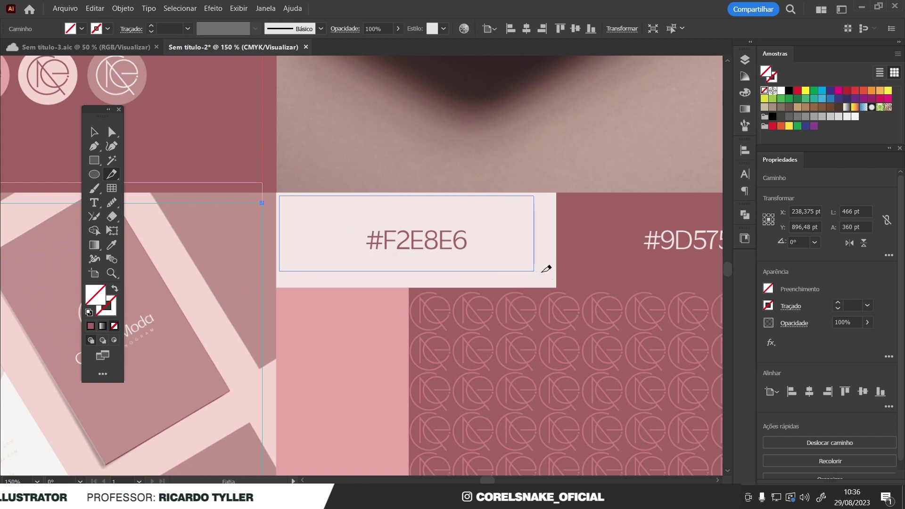
pyautogui.scroll(-2, 315, 244)
pyautogui.scroll(2, 408, 237)
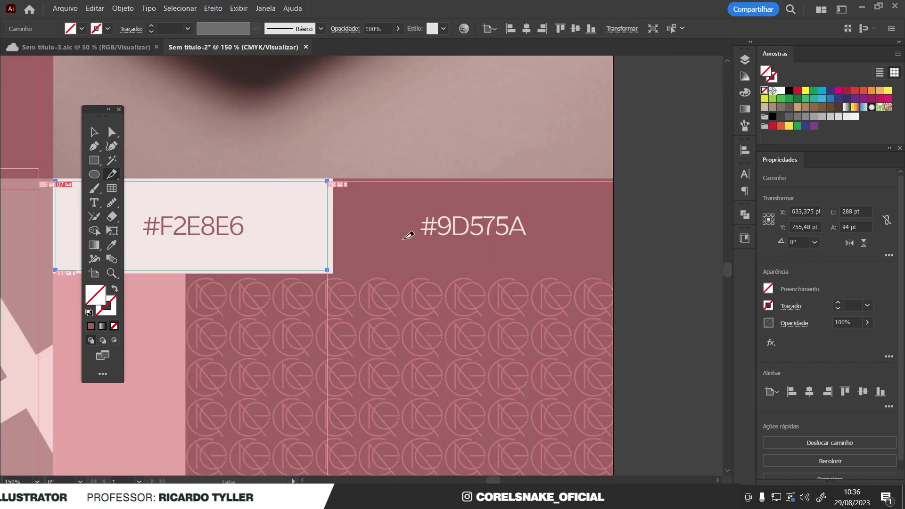
pyautogui.moveTo(387, 246); pyautogui.dragTo(608, 184)
# Slice the pattern block below the swatches and the phone mockup panel
pyautogui.scroll(-3, 369, 227)
pyautogui.scroll(2, 361, 281)
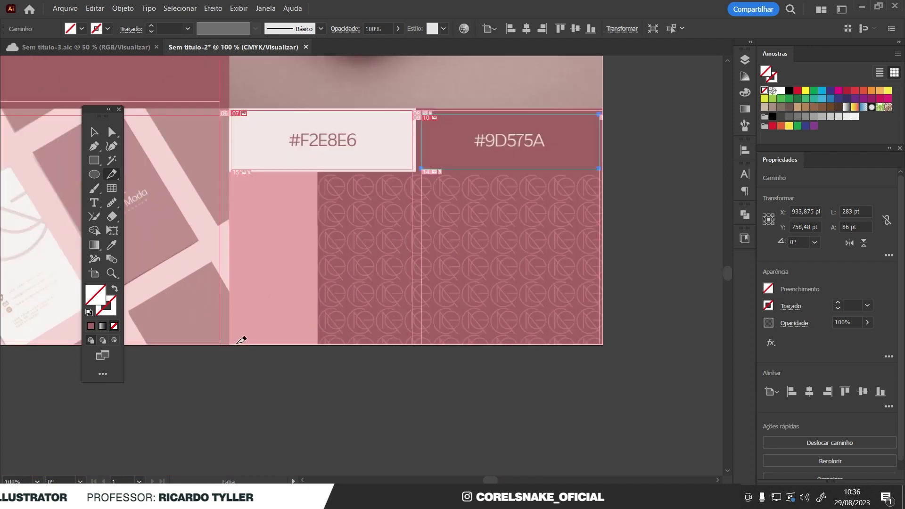
pyautogui.moveTo(234, 340); pyautogui.dragTo(397, 242)
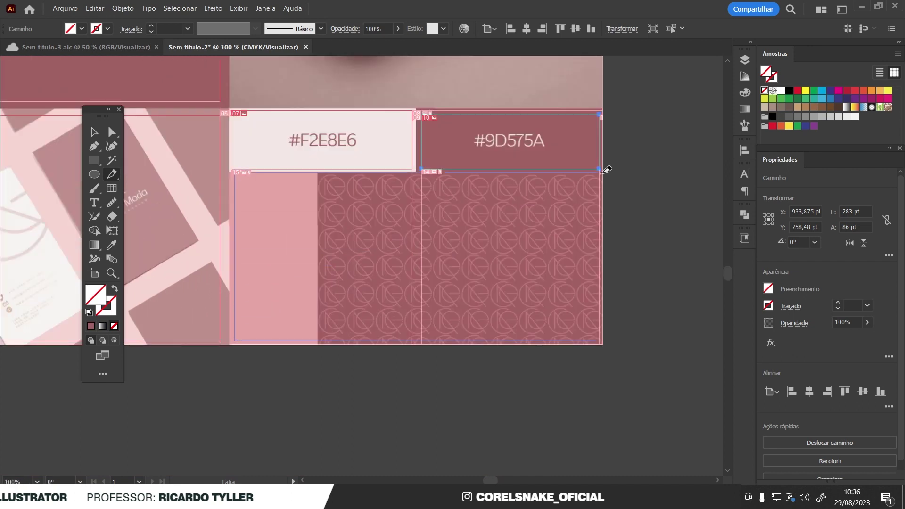
pyautogui.scroll(-3, 606, 169)
pyautogui.scroll(1, 398, 82)
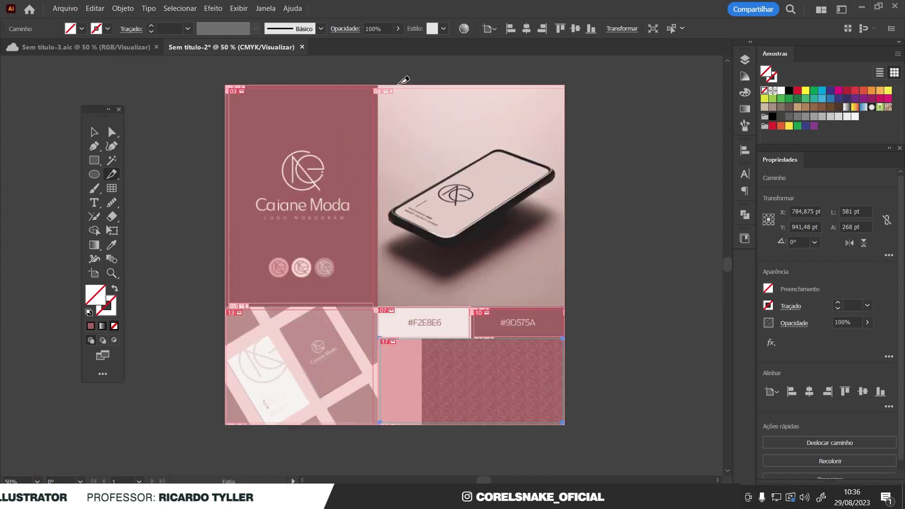
pyautogui.scroll(1, 377, 88)
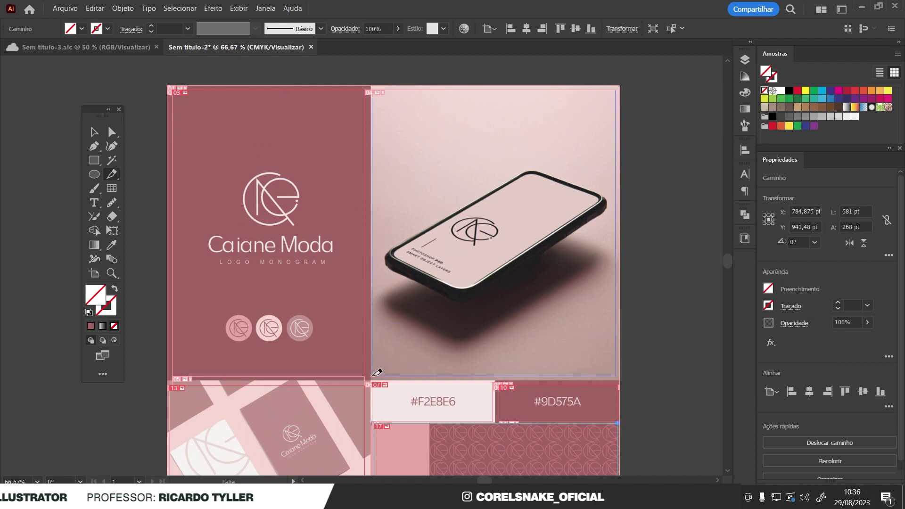
pyautogui.keyDown('ctrl'); pyautogui.click(379, 372); pyautogui.keyUp('ctrl')
pyautogui.hotkey('ctrl', '-')
pyautogui.hotkey('ctrl', '-')
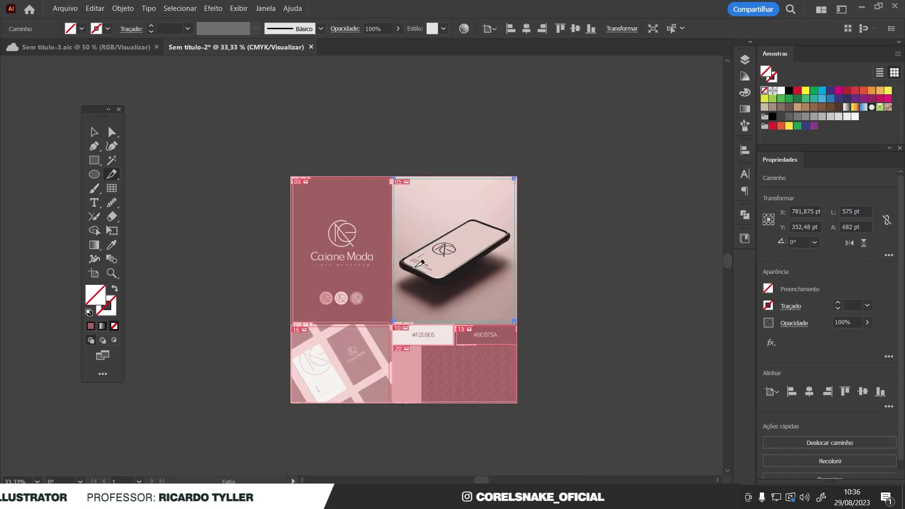
pyautogui.hotkey('ctrl', '+')
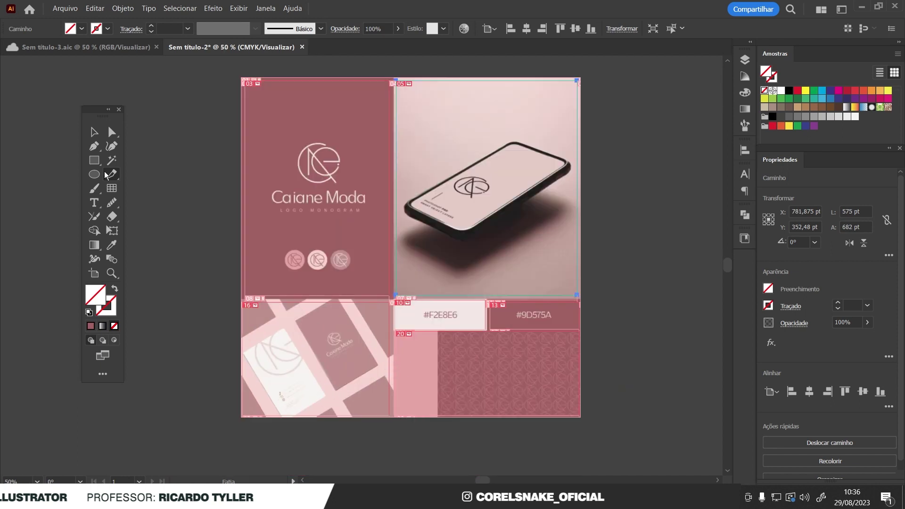
# With Slice Selection, extend the logo column slice's bottom to line up with the cards area
pyautogui.click(111, 174)
pyautogui.click(146, 188)
pyautogui.scroll(2, 249, 266)
pyautogui.scroll(3, 249, 266)
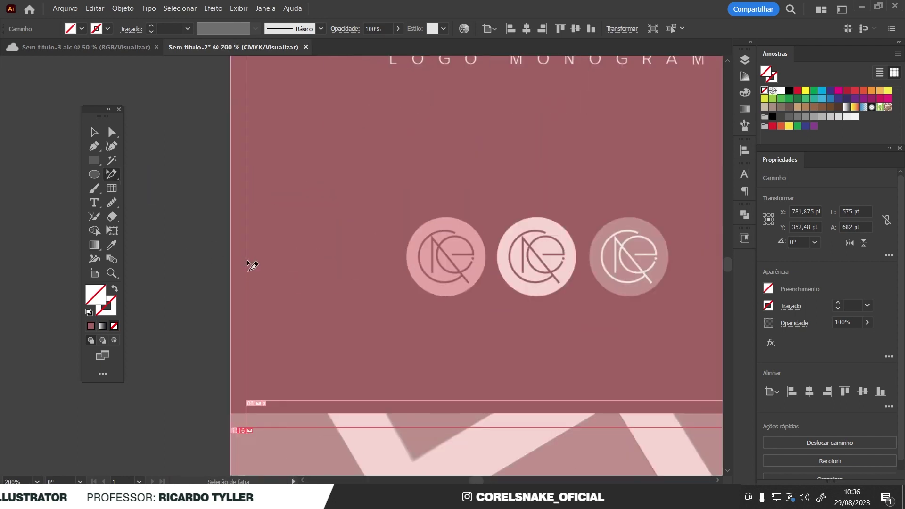
pyautogui.click(248, 255)
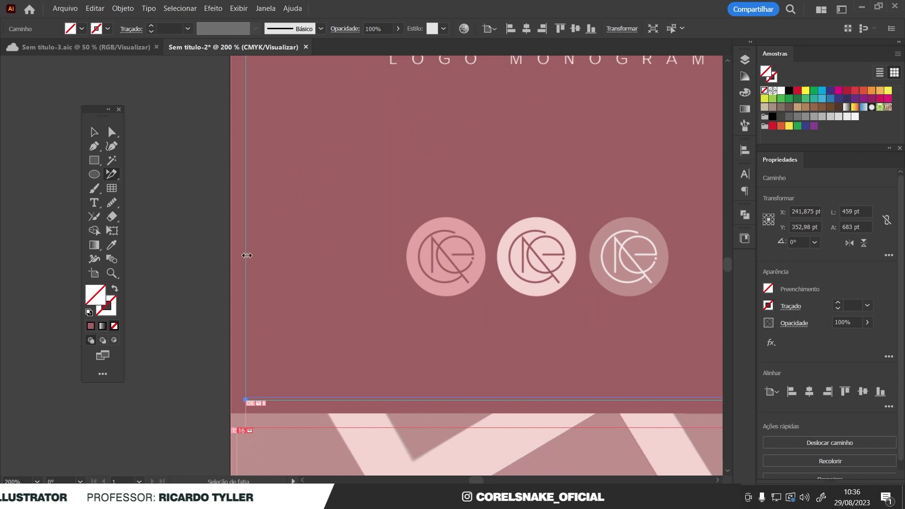
pyautogui.moveTo(240, 256); pyautogui.dragTo(272, 353)
pyautogui.scroll(-1, 271, 347)
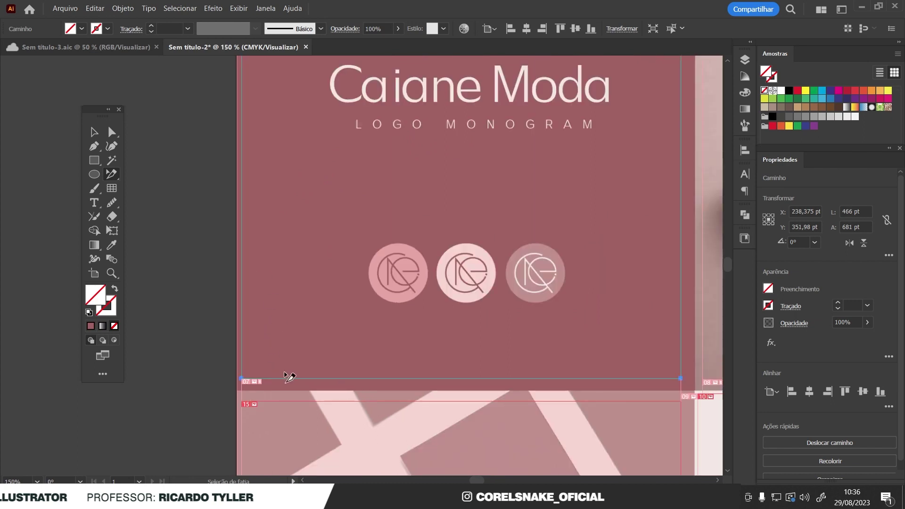
pyautogui.scroll(-3, 248, 379)
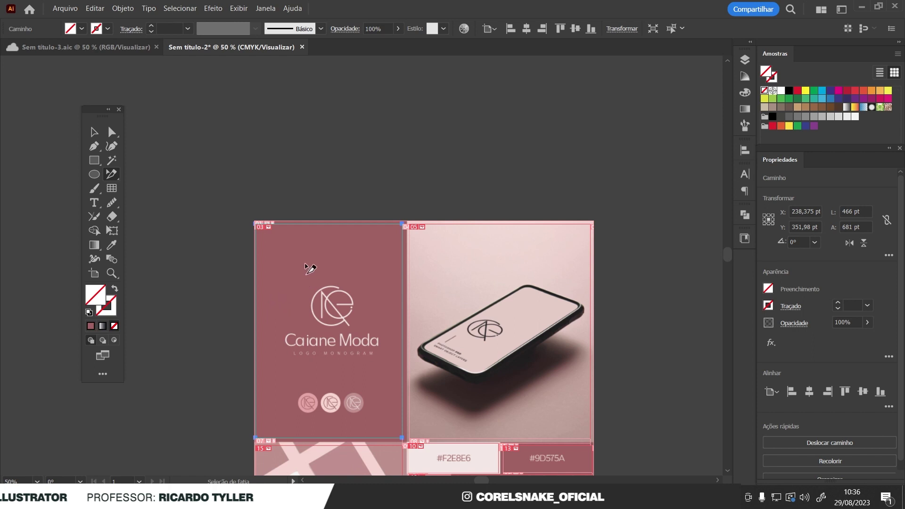
pyautogui.scroll(-1, 343, 390)
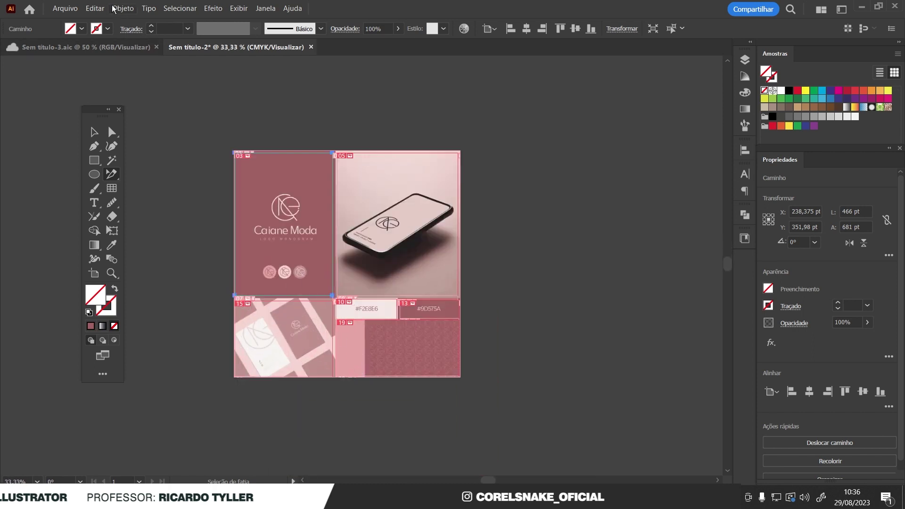
pyautogui.click(74, 8)
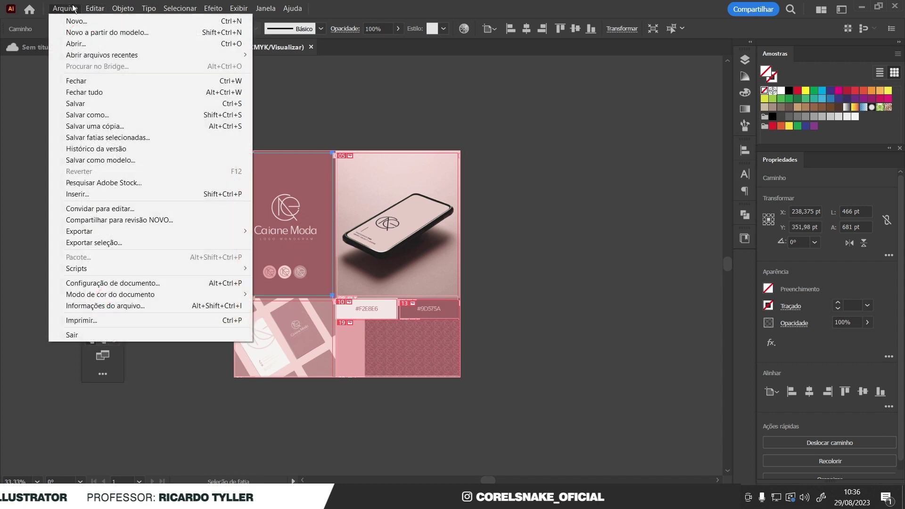
pyautogui.moveTo(79, 231)
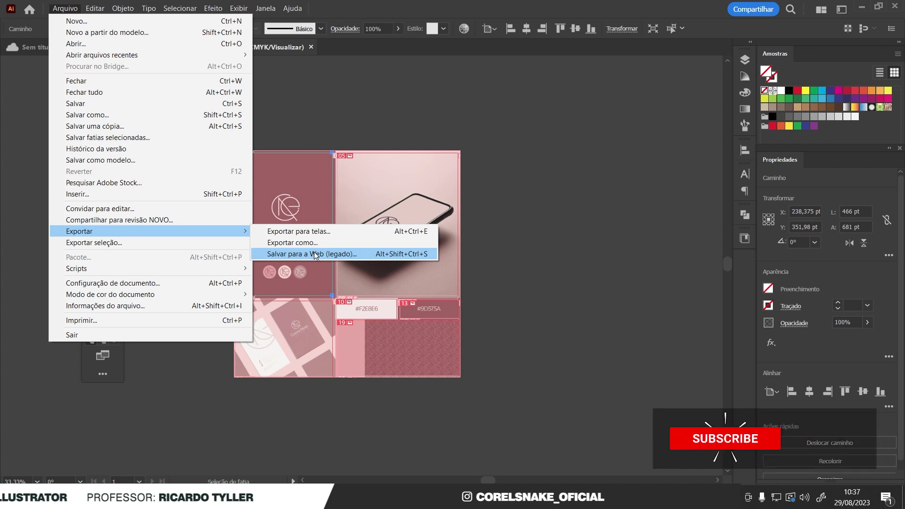
# Open Salvar para a Web (legado) and zoom the preview out to show every slice
pyautogui.click(315, 255)
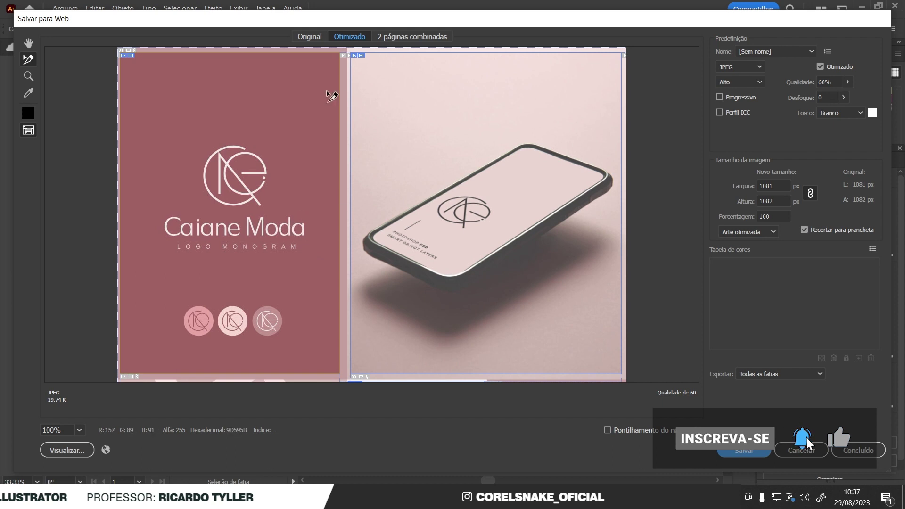
pyautogui.click(27, 76)
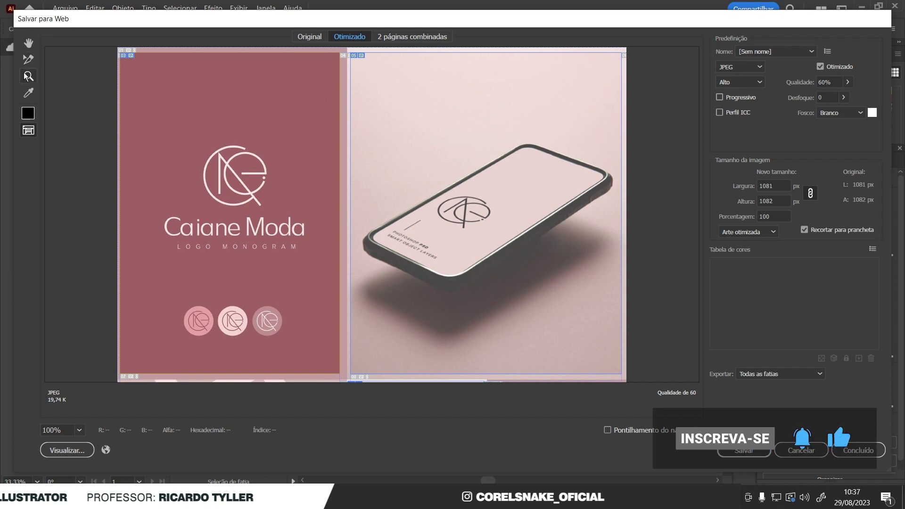
pyautogui.keyDown('alt'); pyautogui.click(332, 149); pyautogui.keyUp('alt')
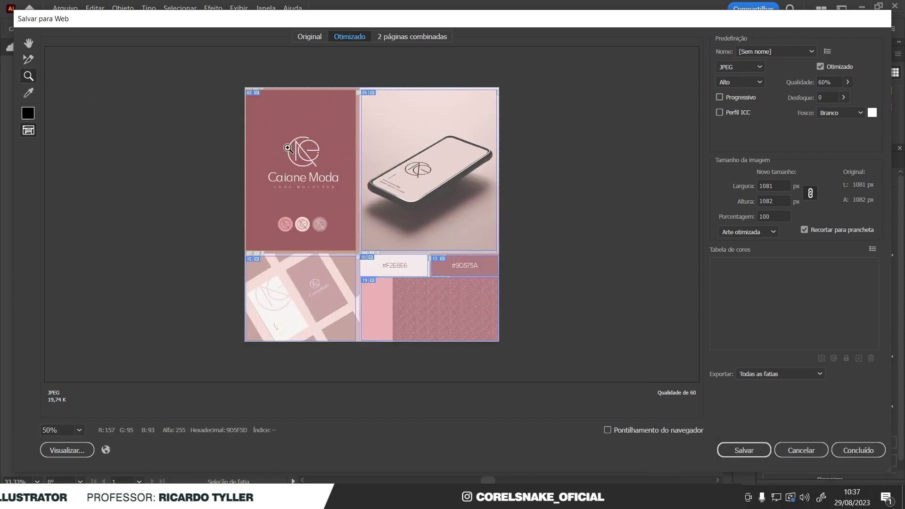
# Check the sizes of the phone, #F2E8E6, #9D575A and pattern slices, then review the export choices
pyautogui.click(33, 60)
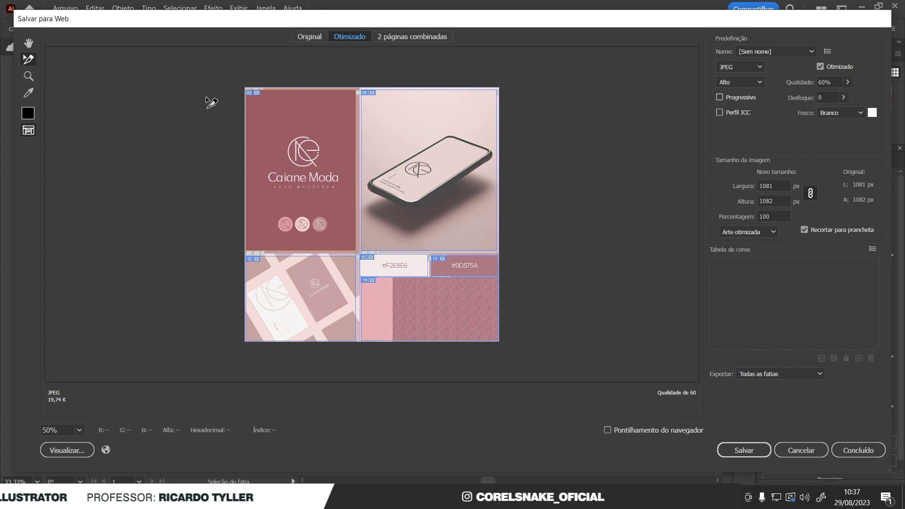
pyautogui.click(373, 96)
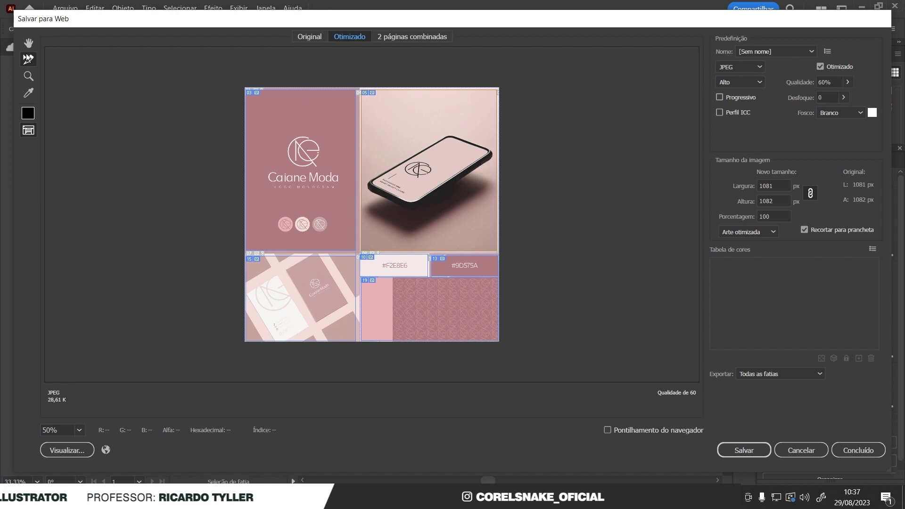
pyautogui.click(373, 259)
pyautogui.click(439, 262)
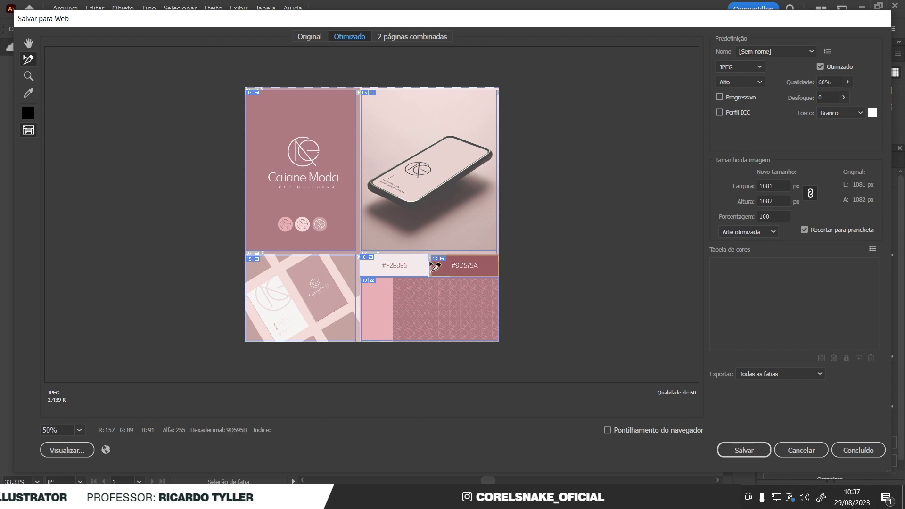
pyautogui.click(380, 286)
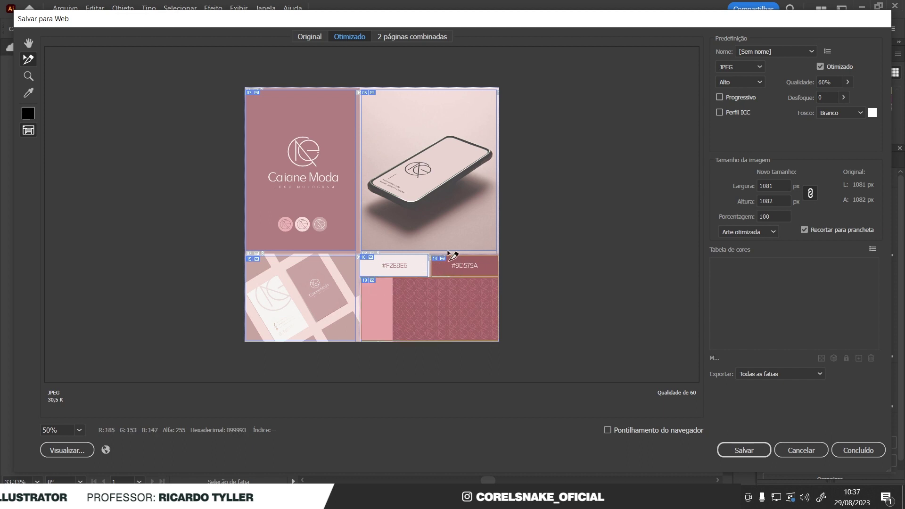
pyautogui.click(770, 374)
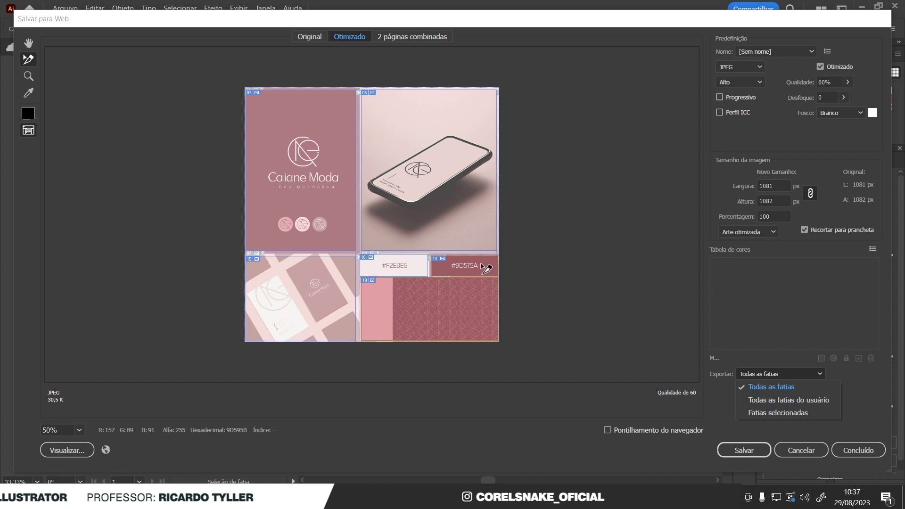
# Confirm JPEG format with the Alto quality preset at 60%, then save the slices
pyautogui.click(750, 62)
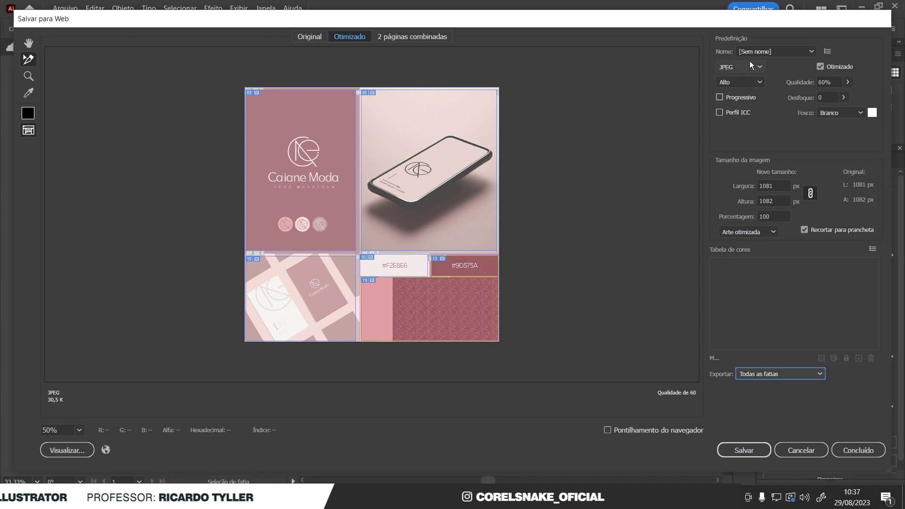
pyautogui.click(748, 64)
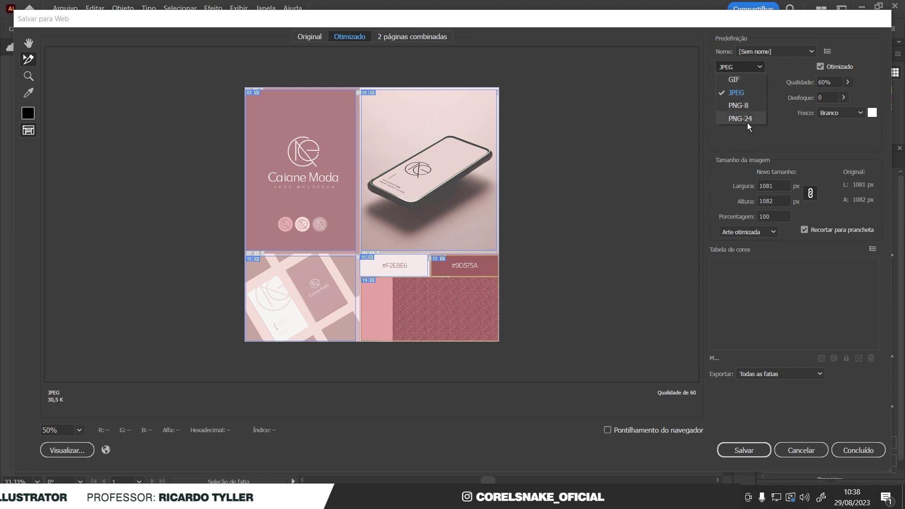
pyautogui.click(786, 136)
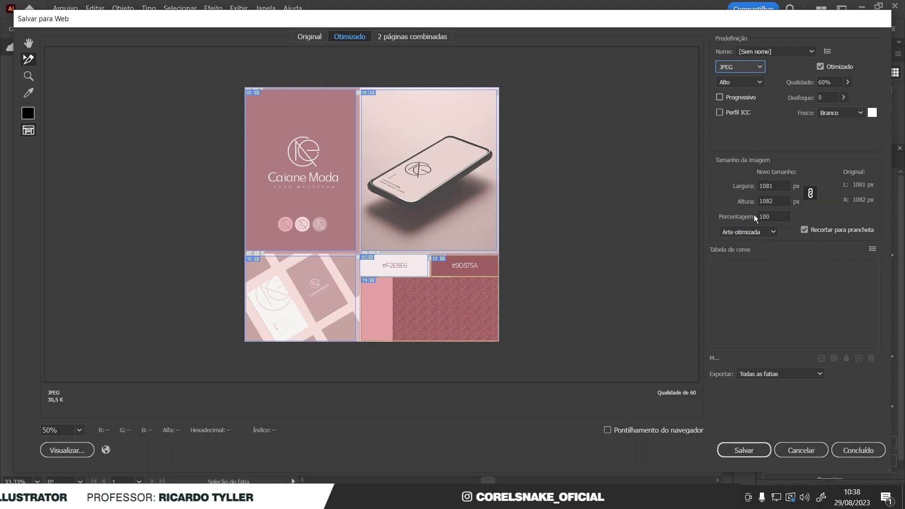
pyautogui.click(763, 83)
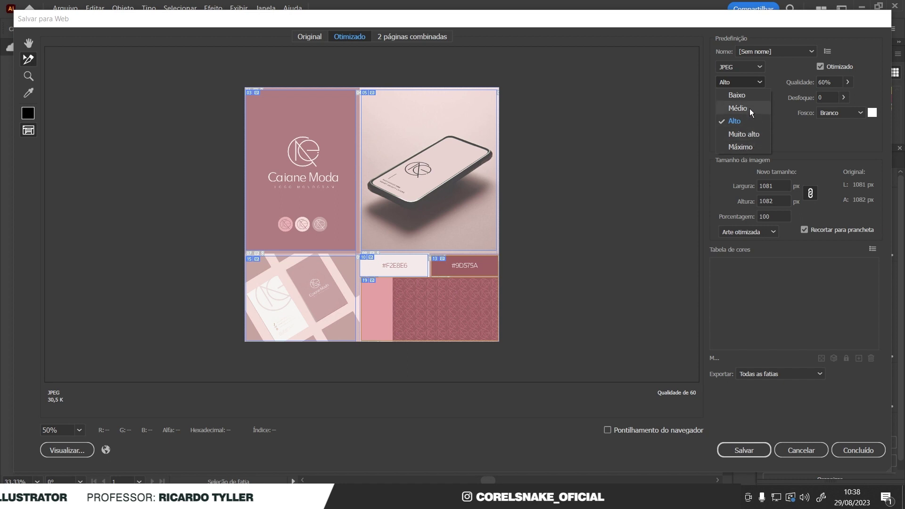
pyautogui.click(808, 131)
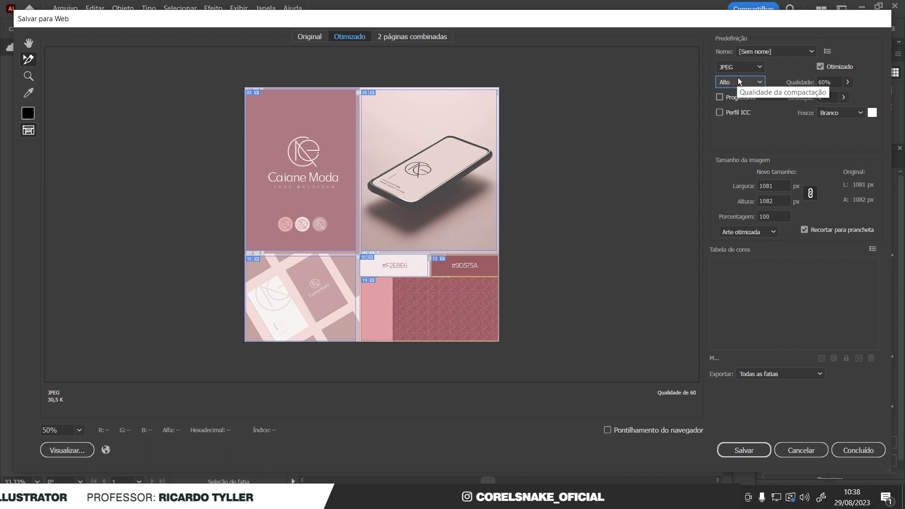
pyautogui.click(848, 82)
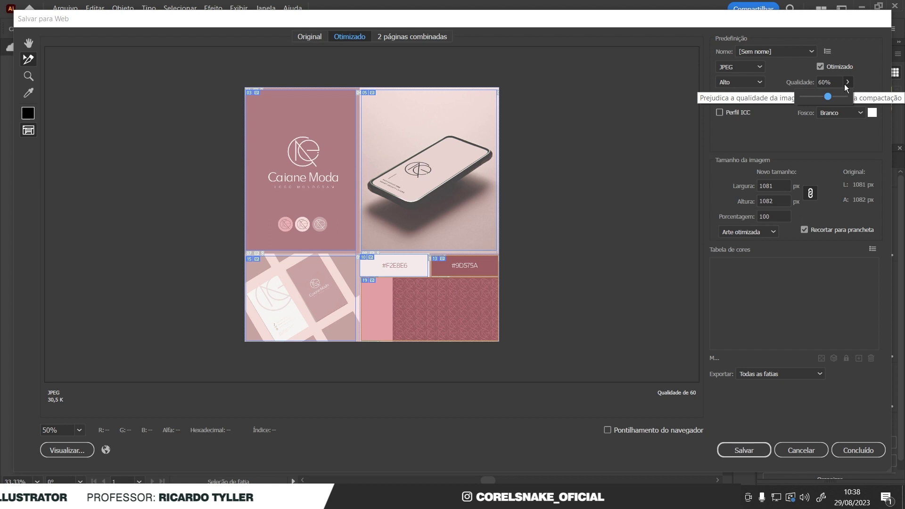
pyautogui.click(814, 131)
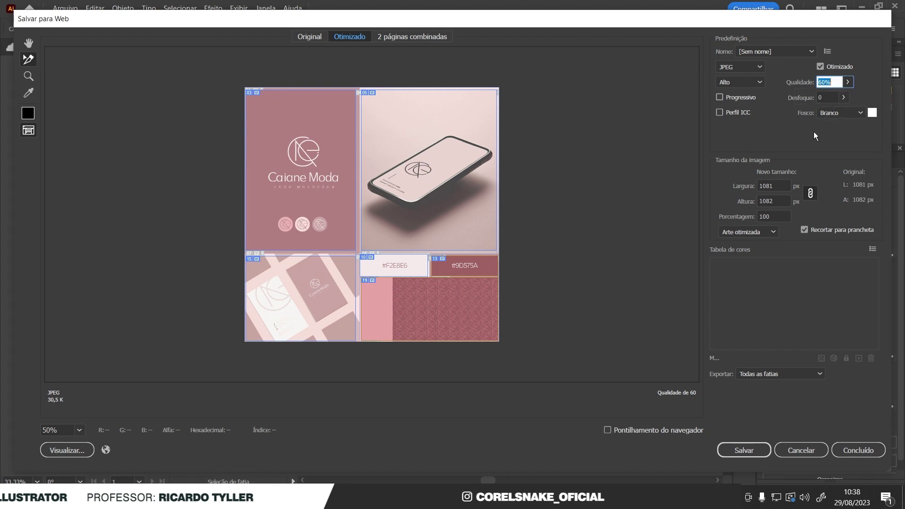
pyautogui.click(753, 448)
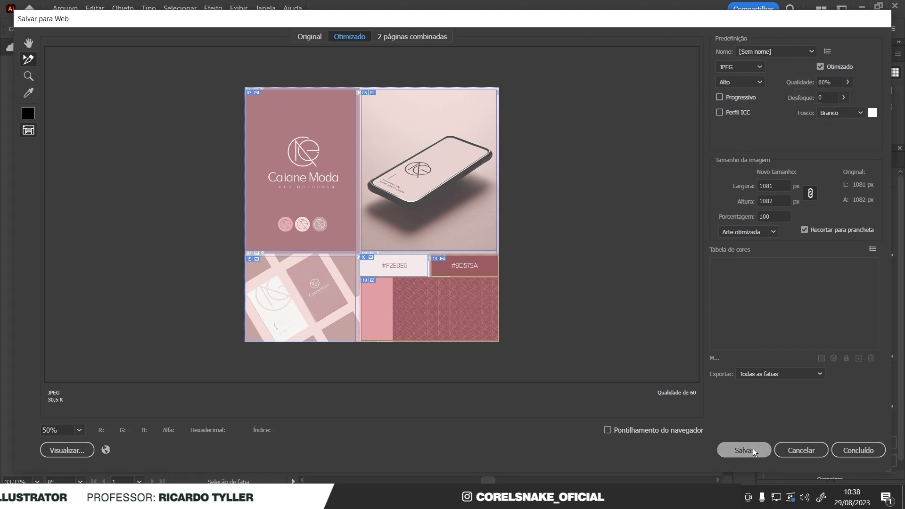
# Replace the name Sem-título-2 with 'imagens' and save the optimized slices to the desktop
pyautogui.scroll(1, 70, 250)
pyautogui.scroll(1, 106, 189)
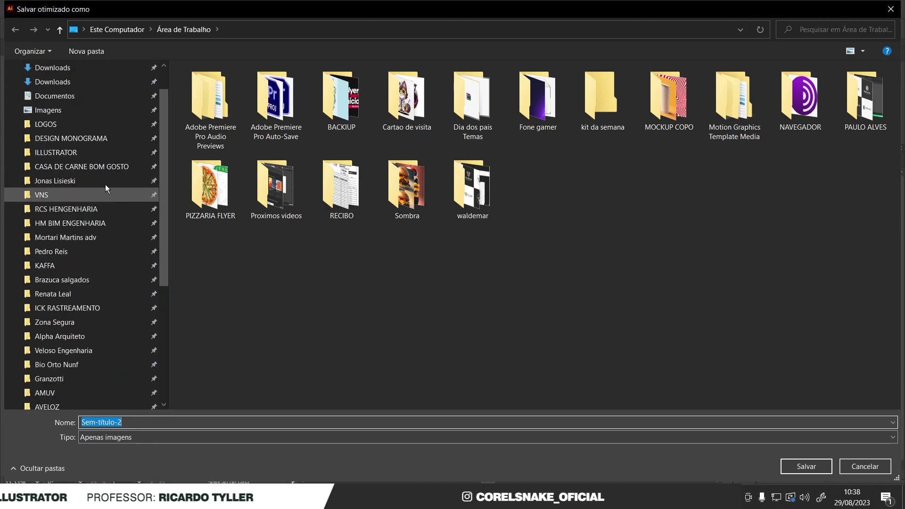
pyautogui.scroll(1, 57, 99)
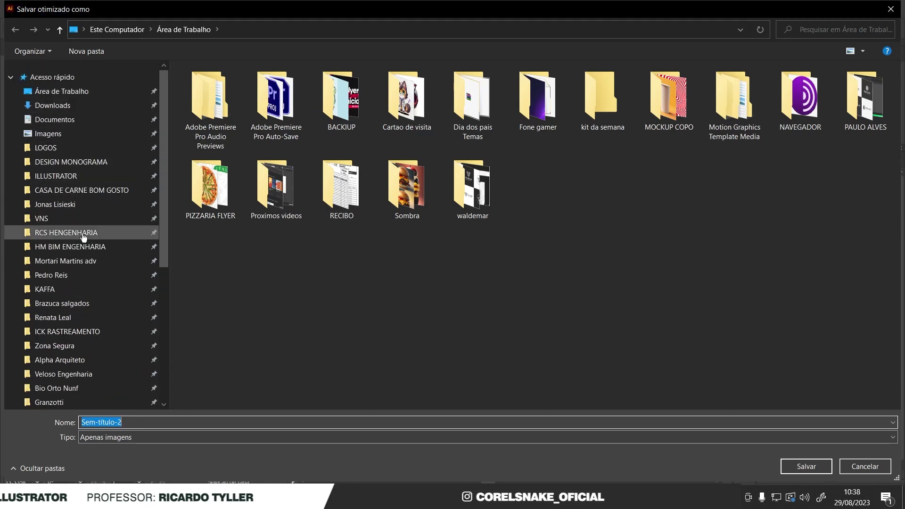
pyautogui.scroll(-1, 61, 117)
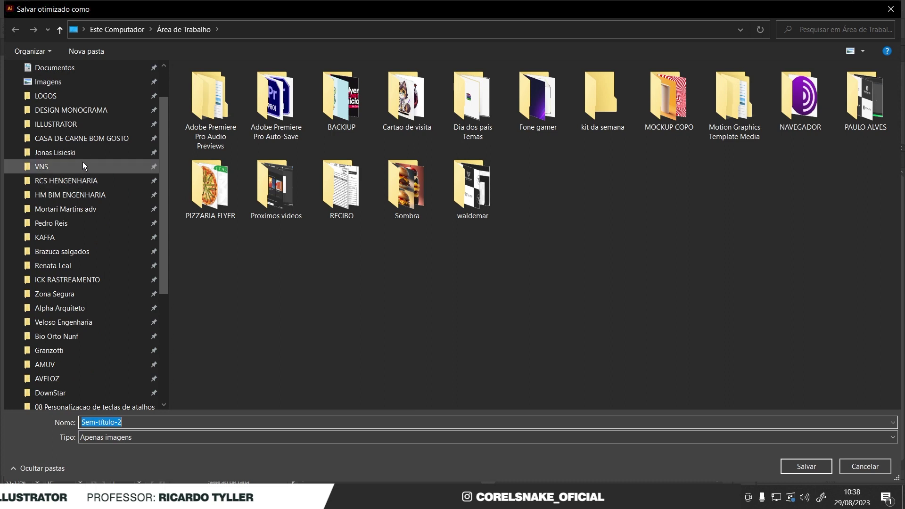
pyautogui.scroll(1, 83, 162)
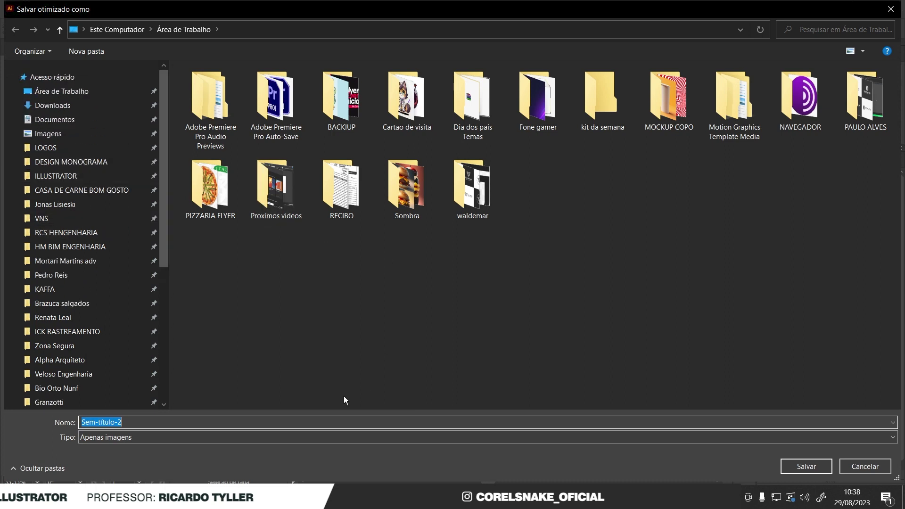
pyautogui.click(240, 423)
pyautogui.doubleClick(241, 422)
pyautogui.write('imagens')
pyautogui.click(801, 469)
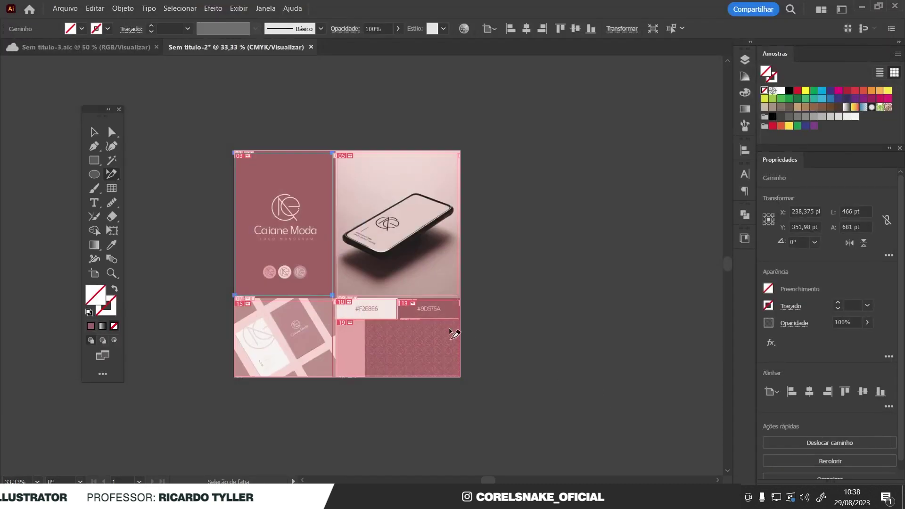
# Review the 21 exported images in the desktop imagens folder, then return to Illustrator
pyautogui.press('super+d')
pyautogui.doubleClick(25, 22)
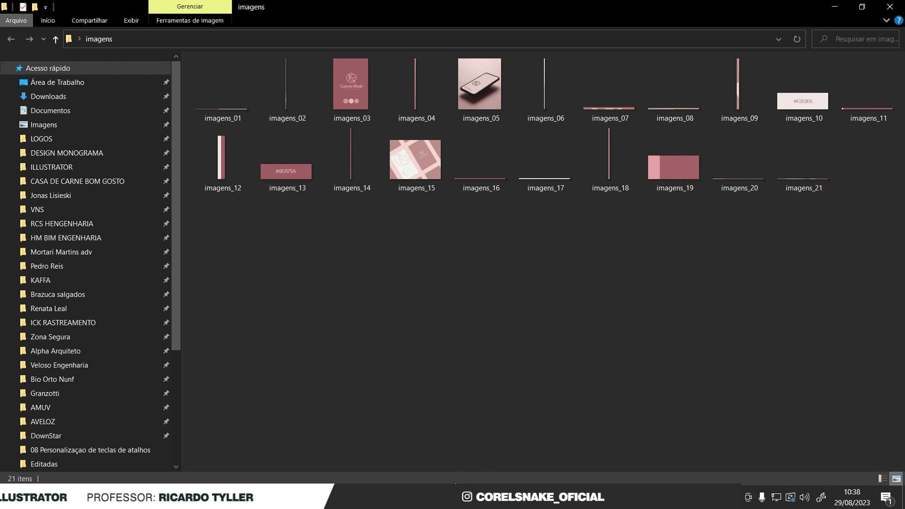
pyautogui.hotkey('alt', 'Tab')
# Drag the logo slice's corner down and right to meet the panel junction
pyautogui.scroll(3, 344, 288)
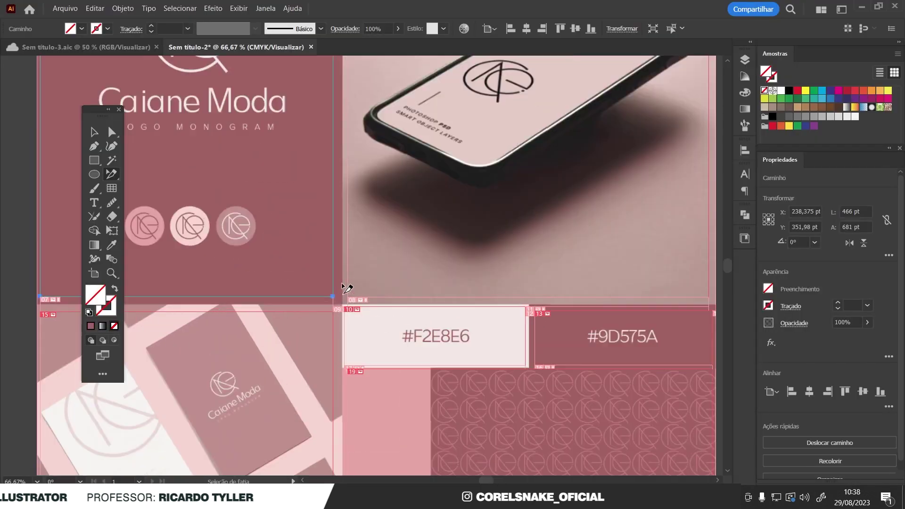
pyautogui.scroll(6, 344, 288)
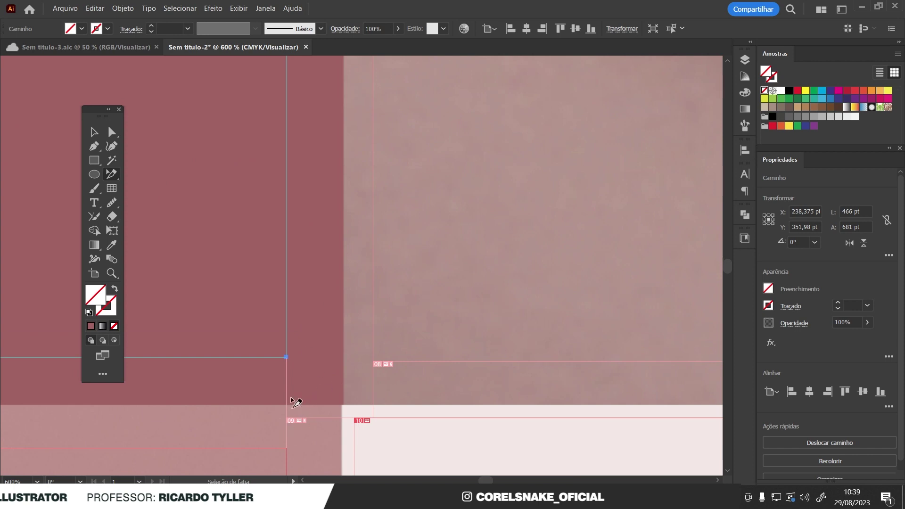
pyautogui.scroll(-4, 348, 291)
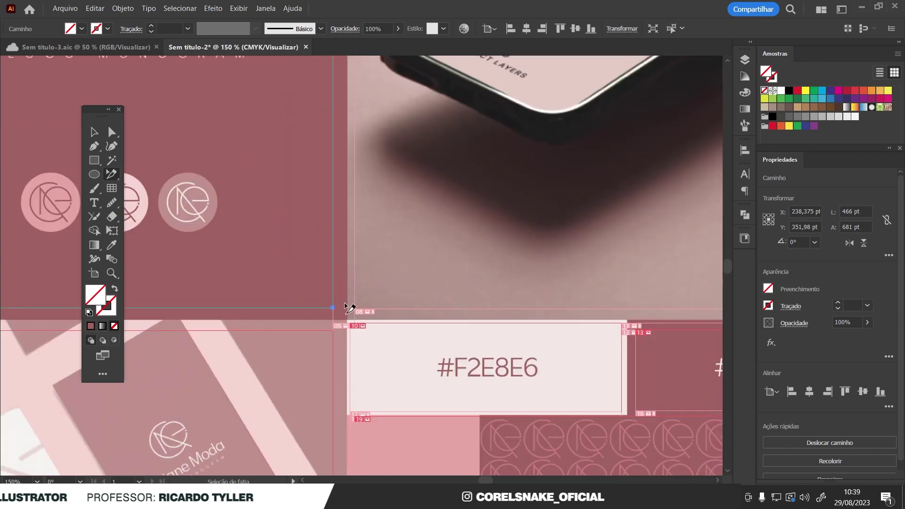
pyautogui.scroll(-3, 349, 308)
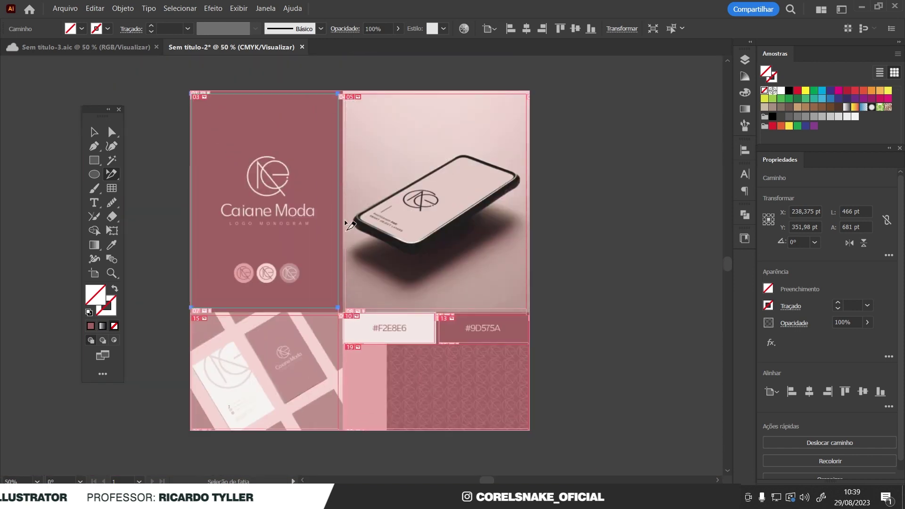
pyautogui.scroll(4, 353, 299)
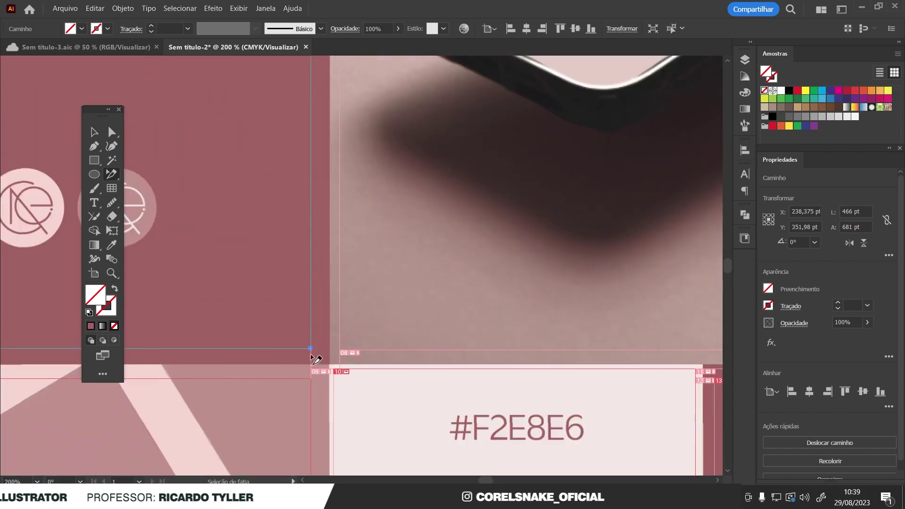
pyautogui.scroll(2, 314, 386)
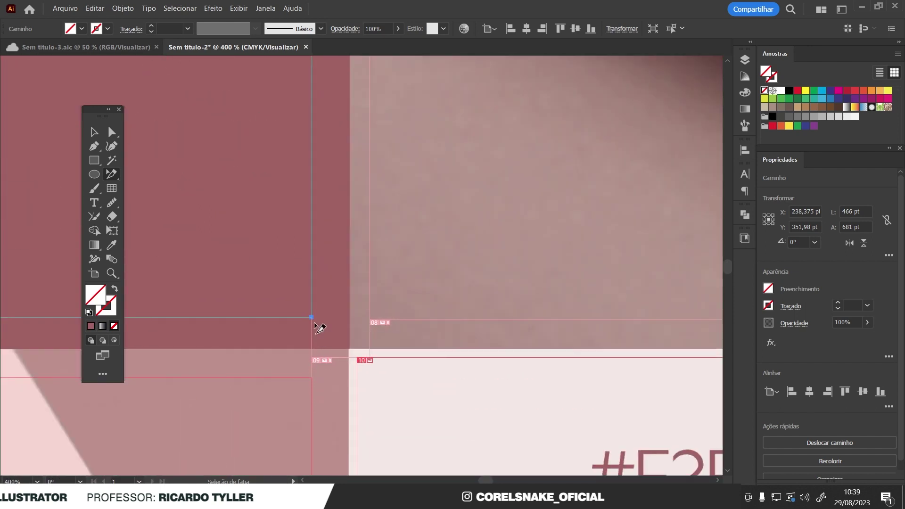
pyautogui.moveTo(312, 318); pyautogui.dragTo(351, 352)
pyautogui.moveTo(350, 350); pyautogui.dragTo(350, 348)
pyautogui.hotkey('ctrl', 'z')
pyautogui.moveTo(310, 317); pyautogui.dragTo(348, 350)
pyautogui.hotkey('ctrl', '1')
pyautogui.scroll(-3, 339, 305)
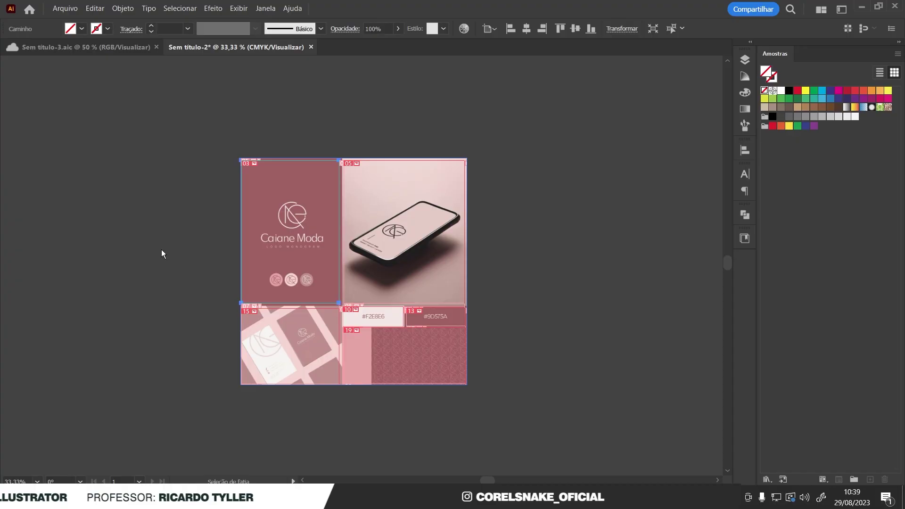
# Open the imagens folder maximized and start selecting sliver images imagens_01, 02 and 04
pyautogui.press('super+d')
pyautogui.doubleClick(29, 29)
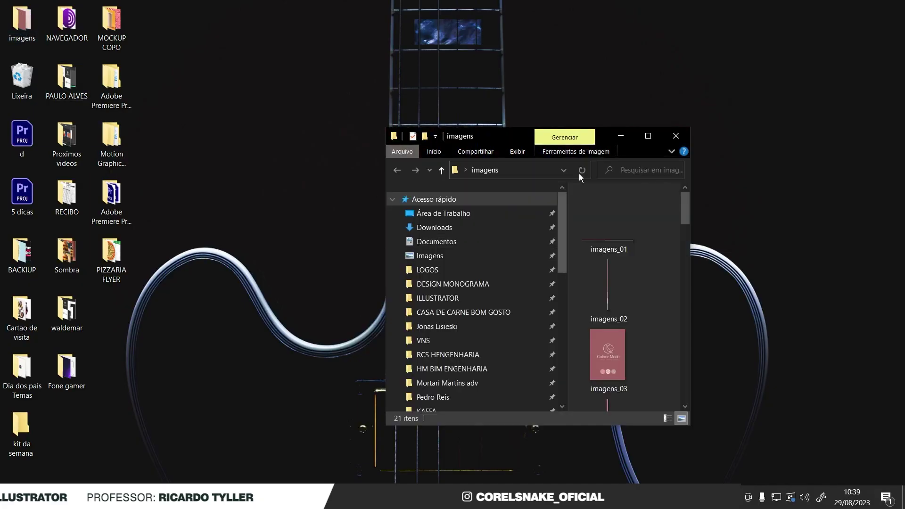
pyautogui.click(648, 136)
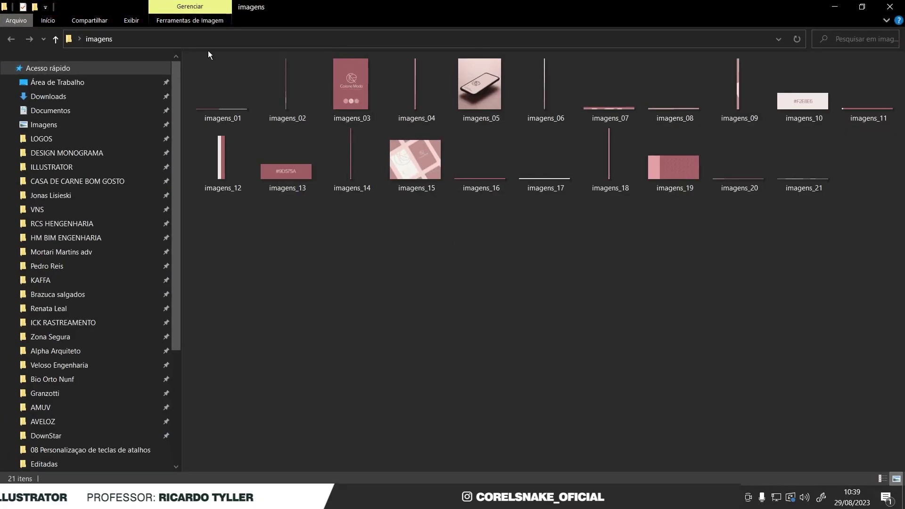
pyautogui.moveTo(205, 53); pyautogui.dragTo(278, 98)
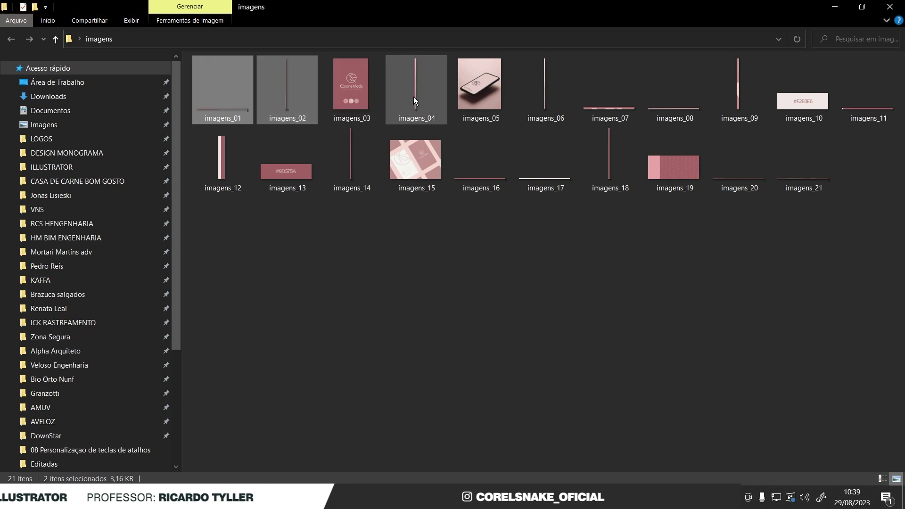
pyautogui.click(401, 98)
pyautogui.keyDown('ctrl'); pyautogui.click(217, 85); pyautogui.keyUp('ctrl')
pyautogui.keyDown('ctrl'); pyautogui.click(531, 84); pyautogui.keyUp('ctrl')
pyautogui.keyDown('ctrl'); pyautogui.click(630, 84); pyautogui.keyUp('ctrl')
# Add slivers 08, 09, 11, 12, 14, 16–18 and 21, delete them, then preview imagens_03
pyautogui.keyDown('ctrl'); pyautogui.click(701, 86); pyautogui.keyUp('ctrl')
pyautogui.keyDown('ctrl'); pyautogui.click(743, 82); pyautogui.keyUp('ctrl')
pyautogui.keyDown('ctrl'); pyautogui.click(875, 88); pyautogui.keyUp('ctrl')
pyautogui.keyDown('ctrl'); pyautogui.click(824, 157); pyautogui.keyUp('ctrl')
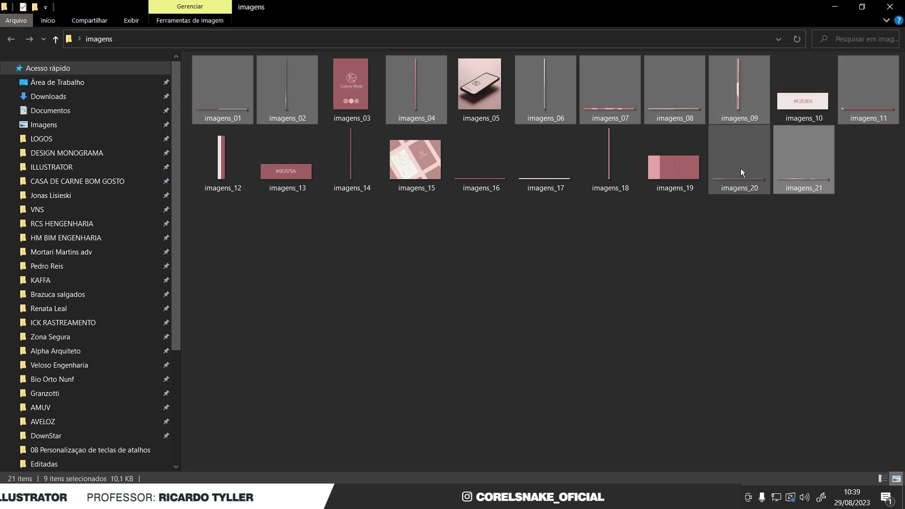
pyautogui.keyDown('ctrl'); pyautogui.click(627, 168); pyautogui.keyUp('ctrl')
pyautogui.keyDown('ctrl'); pyautogui.click(545, 168); pyautogui.keyUp('ctrl')
pyautogui.keyDown('ctrl'); pyautogui.click(479, 168); pyautogui.keyUp('ctrl')
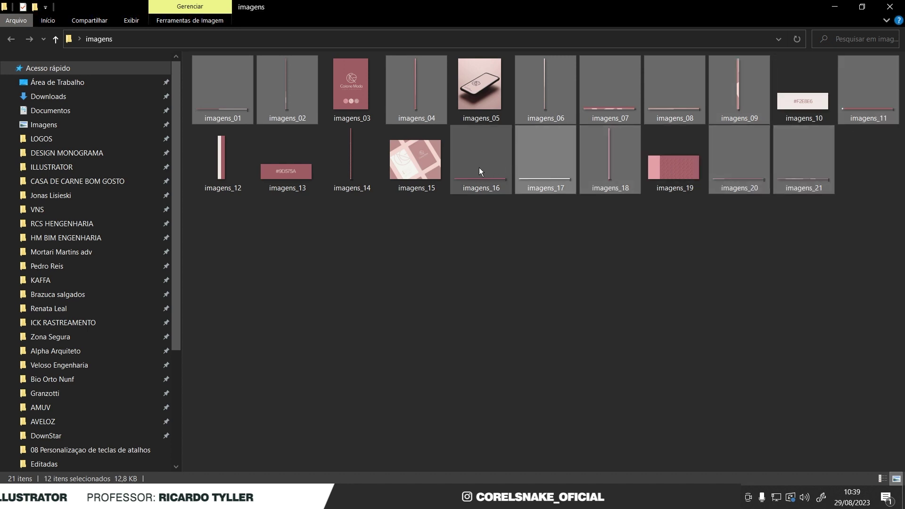
pyautogui.keyDown('ctrl'); pyautogui.click(355, 163); pyautogui.keyUp('ctrl')
pyautogui.keyDown('ctrl'); pyautogui.click(247, 163); pyautogui.keyUp('ctrl')
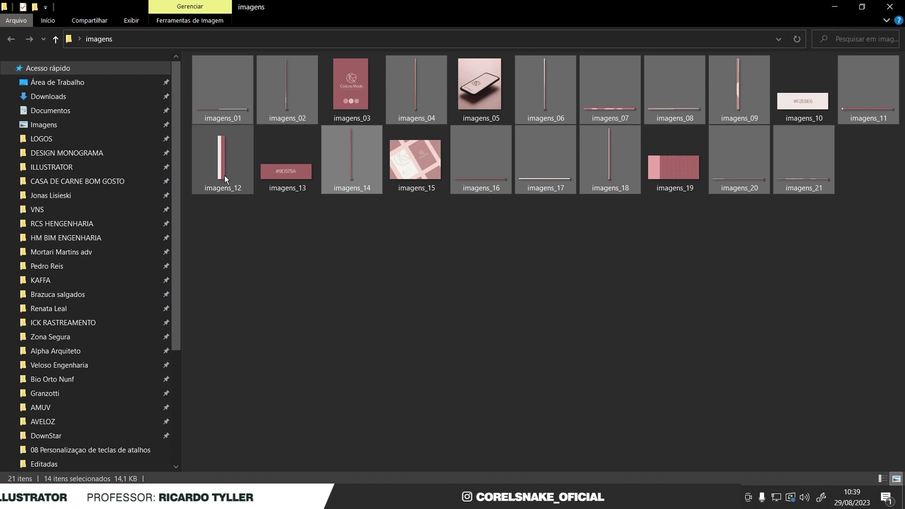
pyautogui.press('Delete')
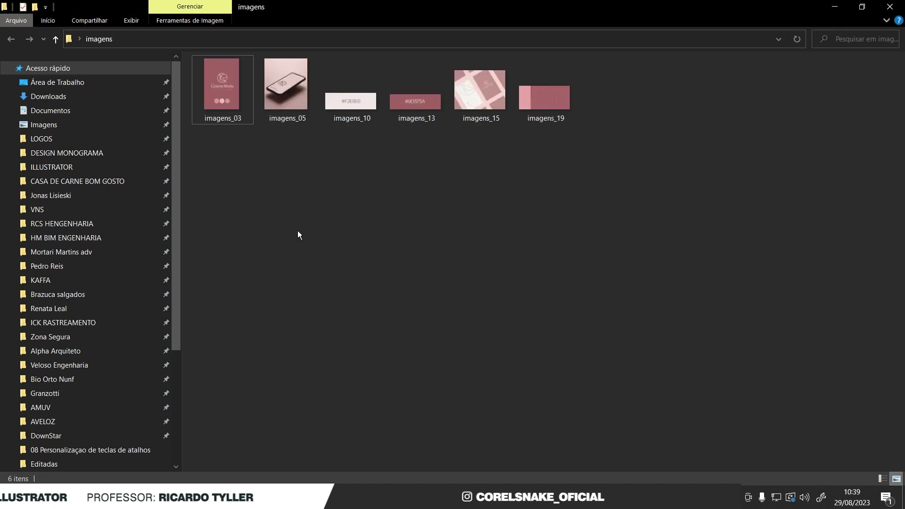
pyautogui.doubleClick(239, 95)
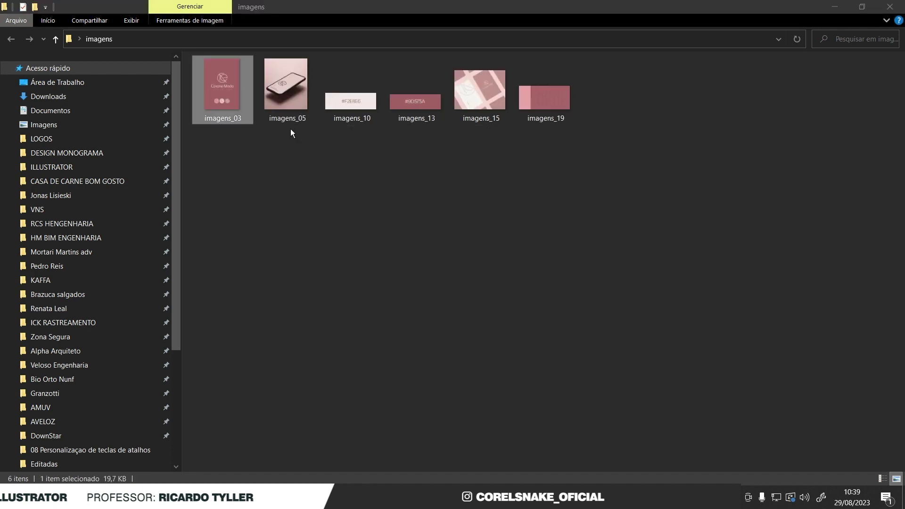
pyautogui.press('Right')
pyautogui.press('Right')
pyautogui.press('Right')
pyautogui.press('Right')
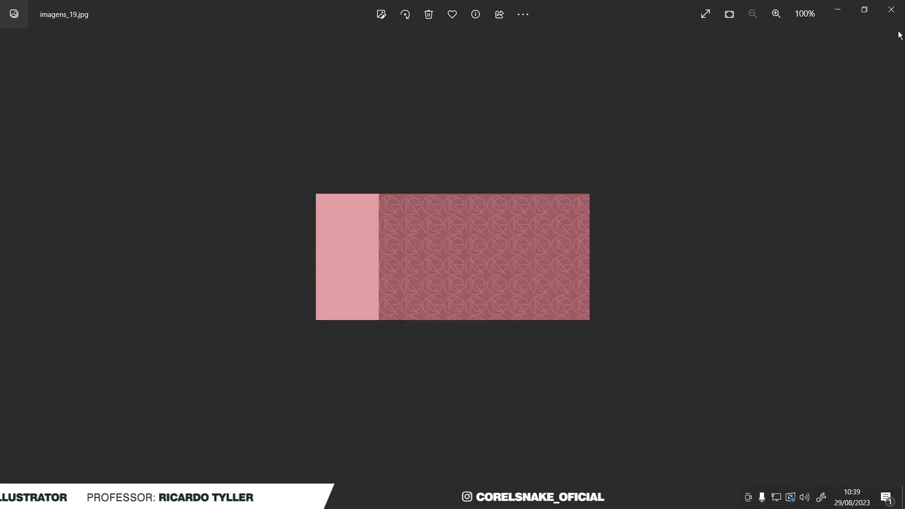
pyautogui.click(891, 9)
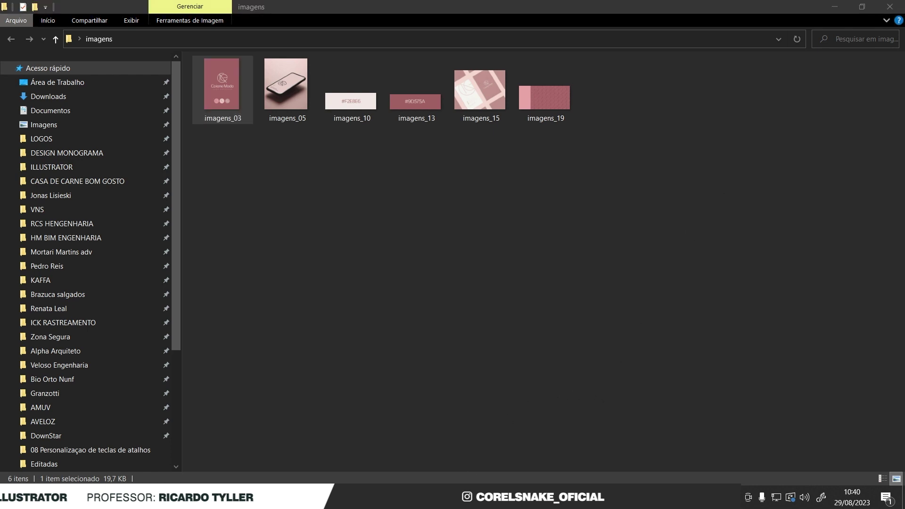
# Return to Illustrator's Sem título-3.aic Caiane Moda brand board document
pyautogui.hotkey('alt', 'Tab')
pyautogui.click(118, 47)
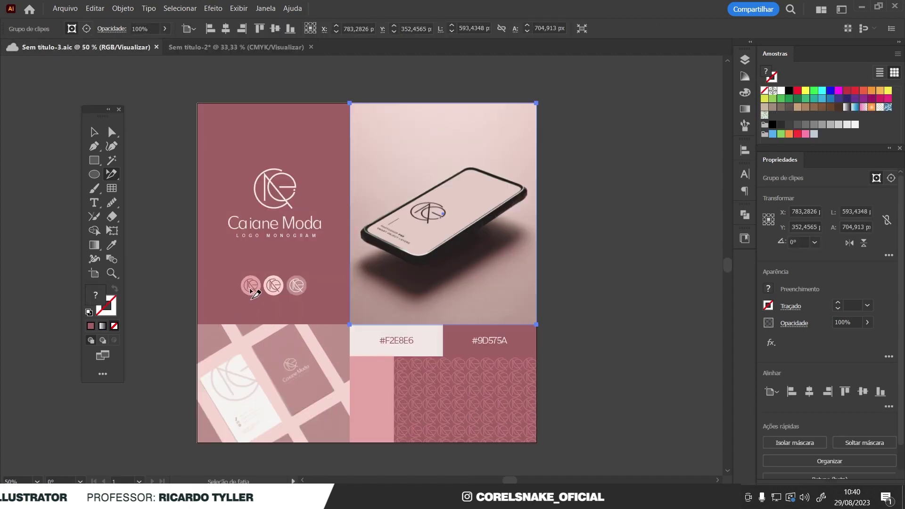
# Select the first small monogram circle and make a slice from it via Objeto > Fatia
pyautogui.hotkey('ctrl', 'shift', 'a')
pyautogui.click(94, 133)
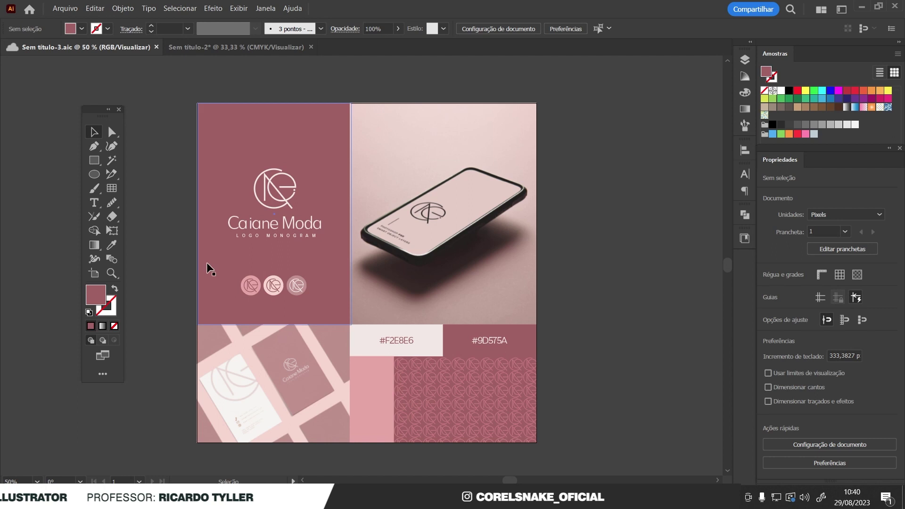
pyautogui.click(250, 282)
pyautogui.scroll(1, 160, 293)
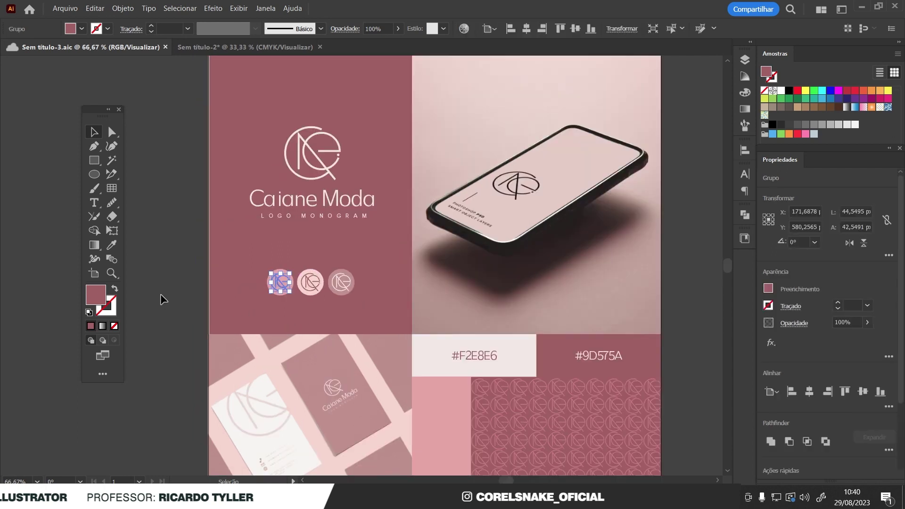
pyautogui.click(274, 287)
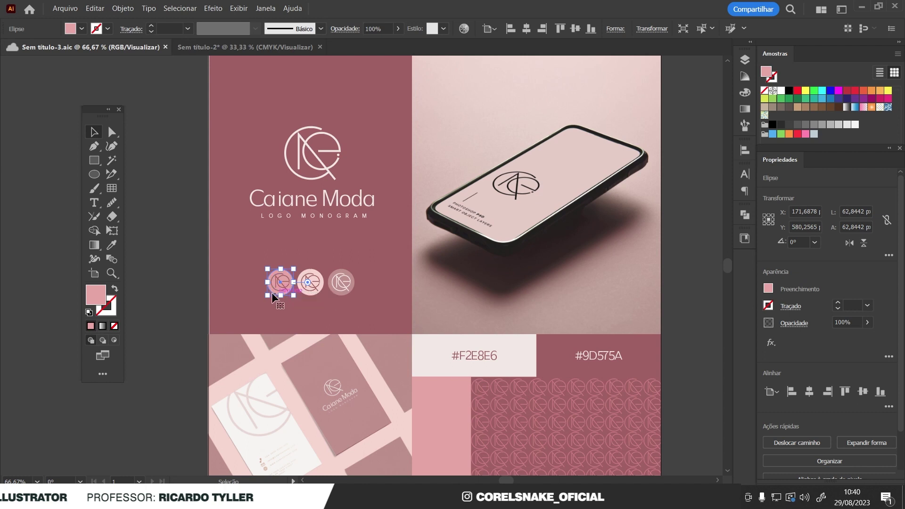
pyautogui.click(127, 8)
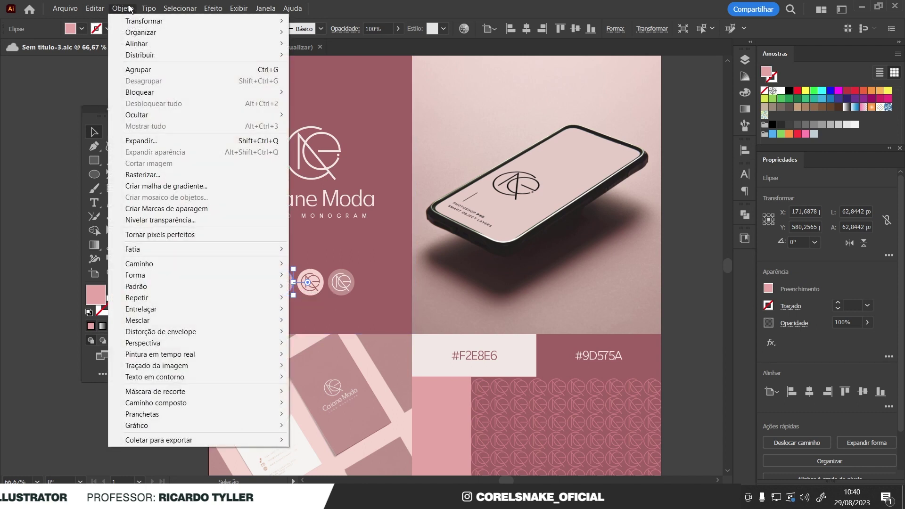
pyautogui.moveTo(132, 249)
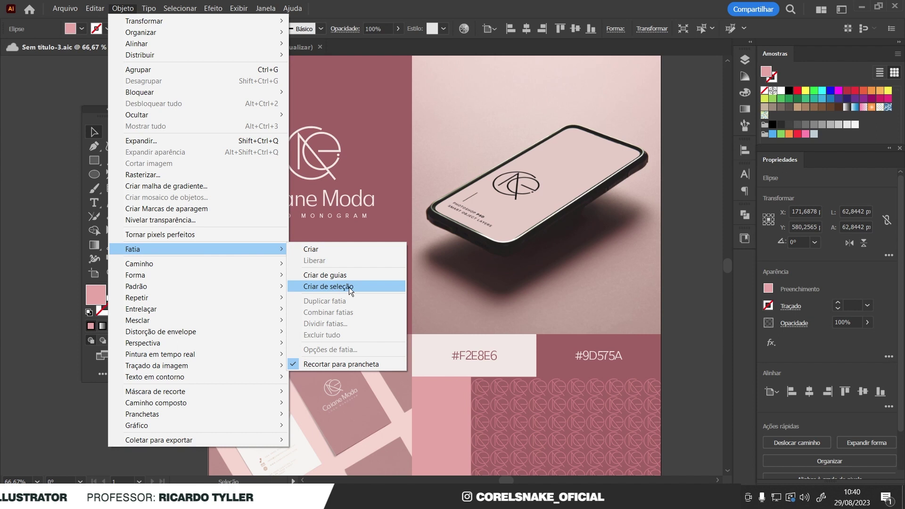
pyautogui.click(348, 287)
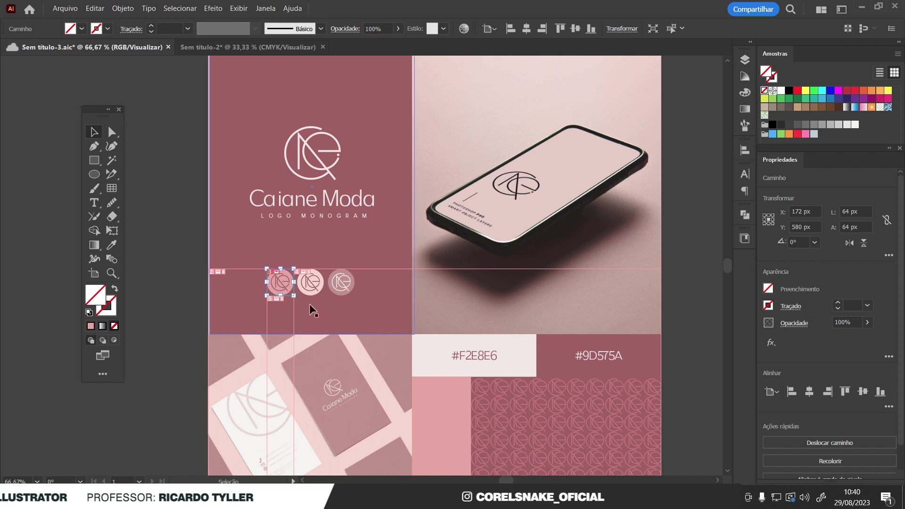
# Create a slice from the #F2E8E6 colour box and check it by zooming
pyautogui.click(431, 357)
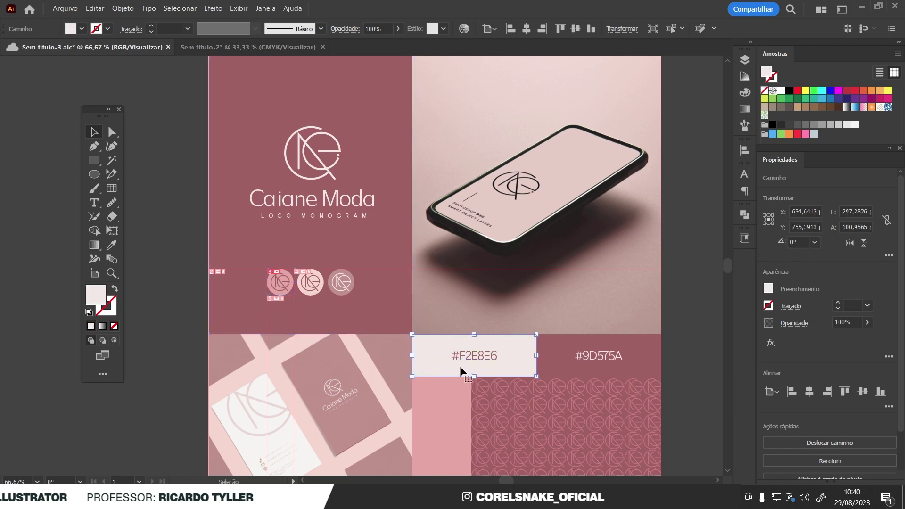
pyautogui.click(119, 9)
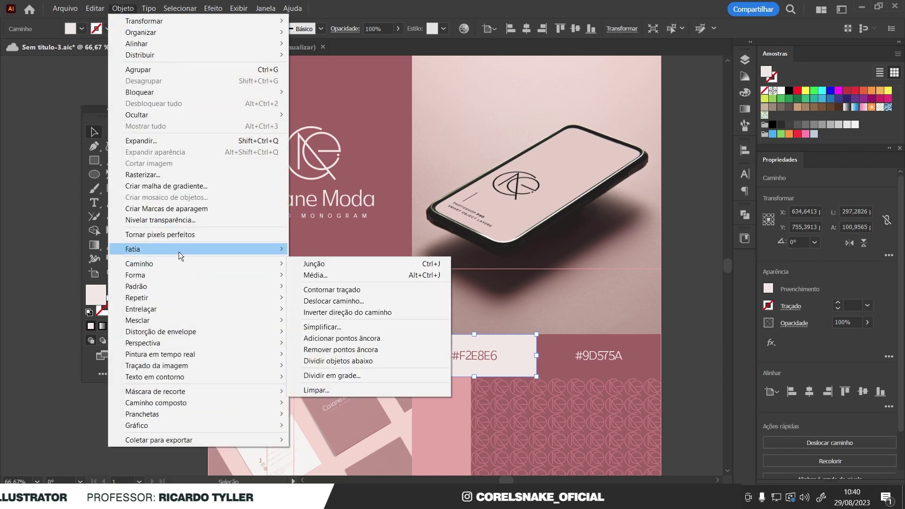
pyautogui.moveTo(179, 250)
pyautogui.click(355, 288)
pyautogui.hotkey('ctrl', '-')
pyautogui.hotkey('ctrl', '-')
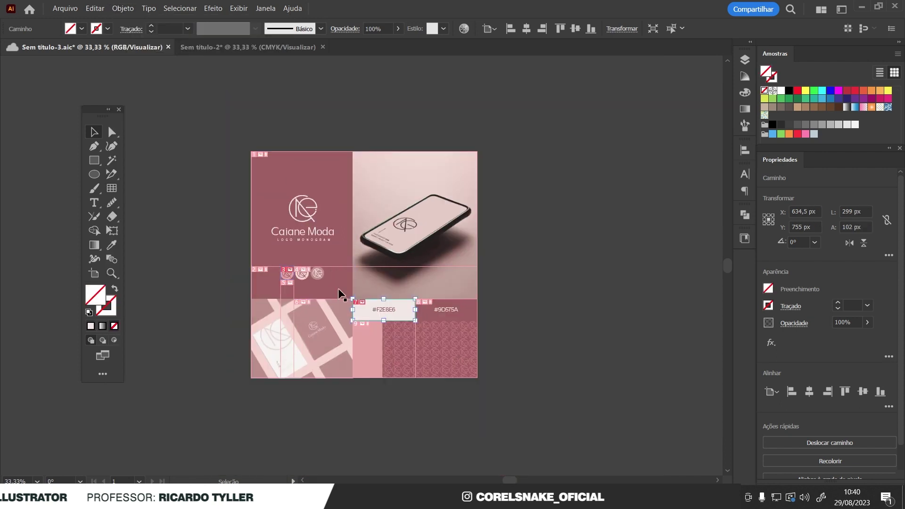
pyautogui.hotkey('ctrl', '+')
pyautogui.hotkey('ctrl', '+')
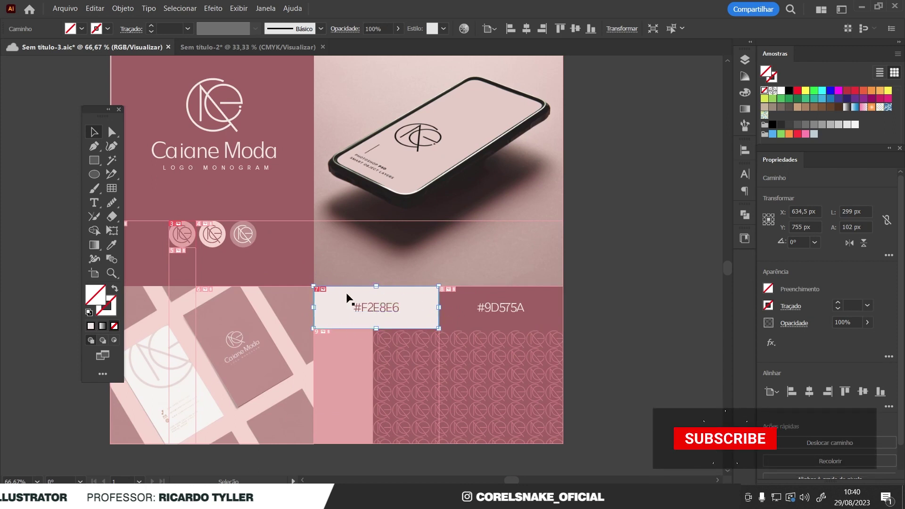
pyautogui.hotkey('ctrl', '-')
pyautogui.hotkey('ctrl', '-')
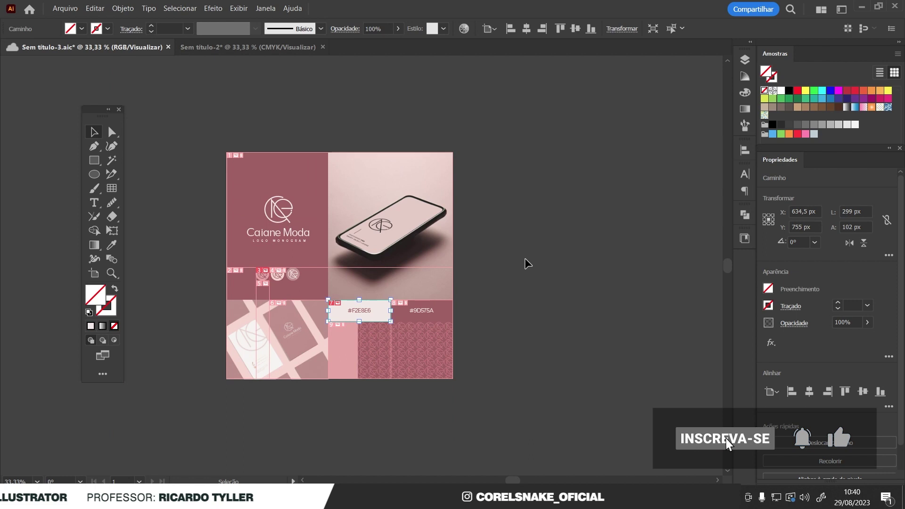
pyautogui.click(525, 263)
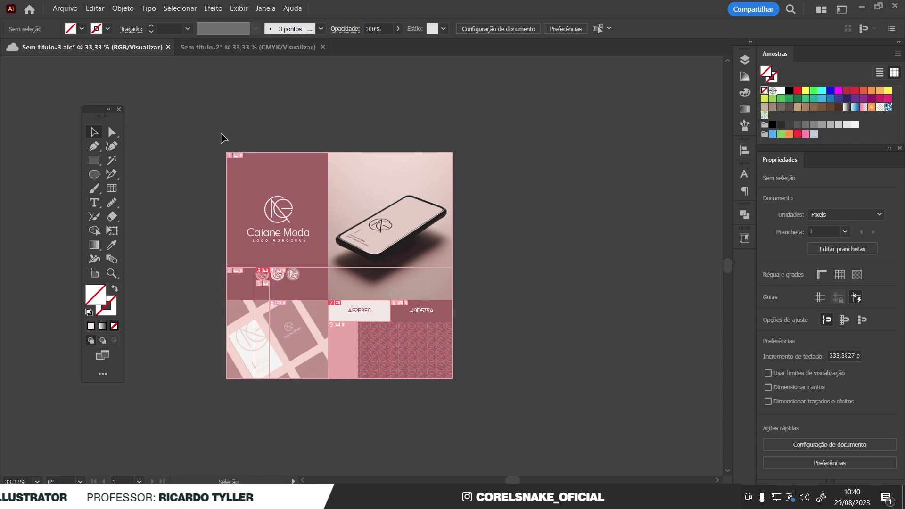
# Draw a rectangle over the phone image, turn it into a numbered slice, then deselect
pyautogui.click(97, 158)
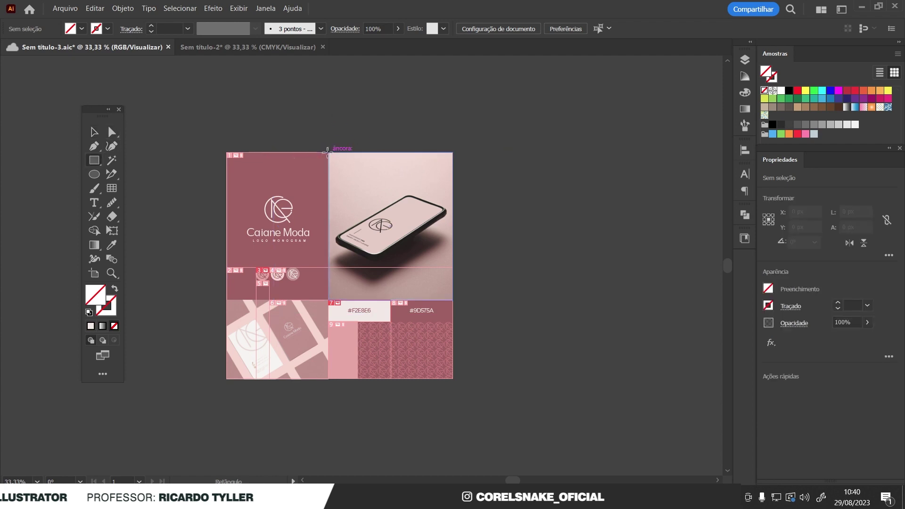
pyautogui.moveTo(328, 153); pyautogui.dragTo(444, 300)
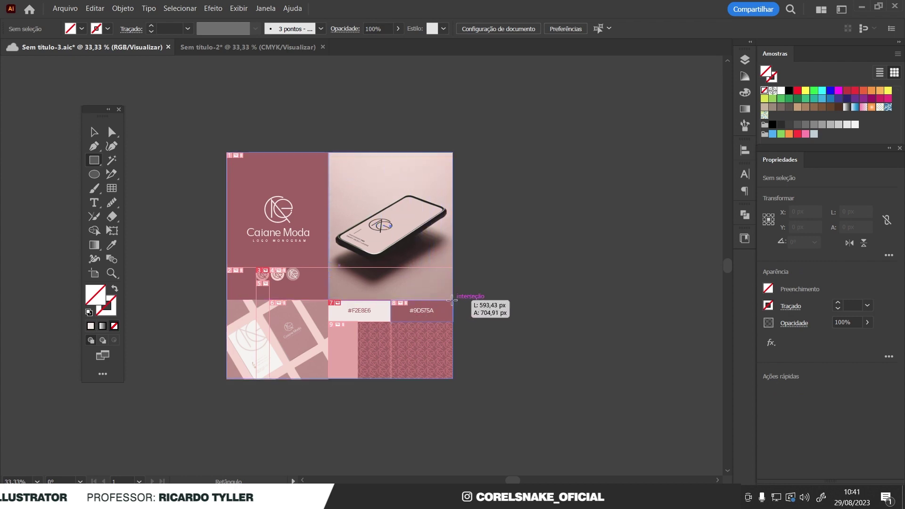
pyautogui.moveTo(443, 300); pyautogui.dragTo(452, 300)
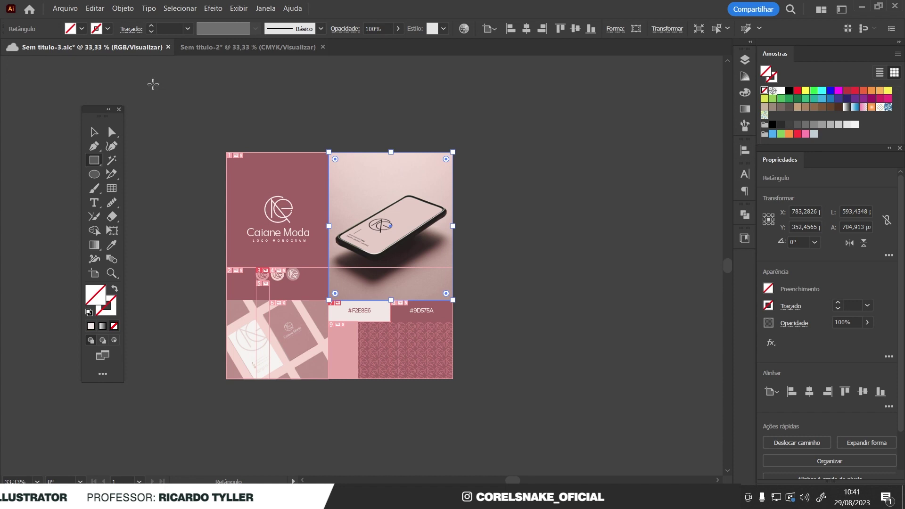
pyautogui.click(133, 11)
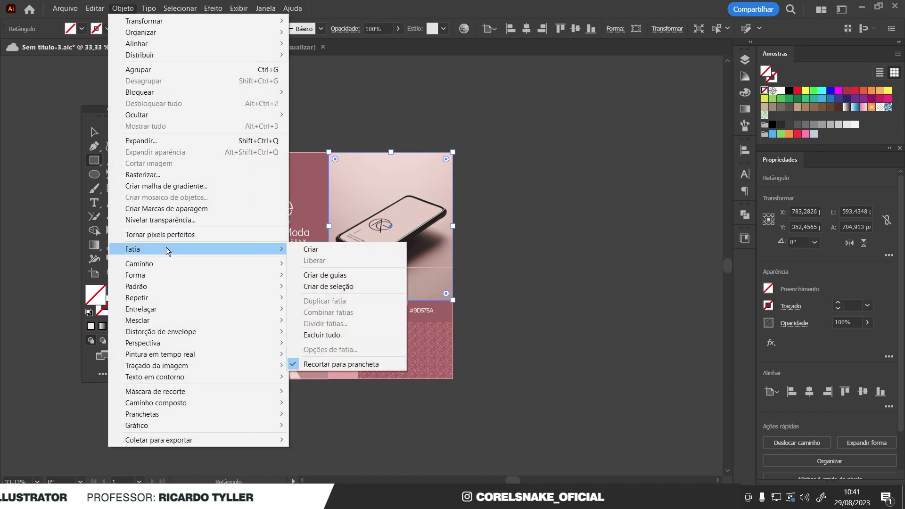
pyautogui.click(342, 286)
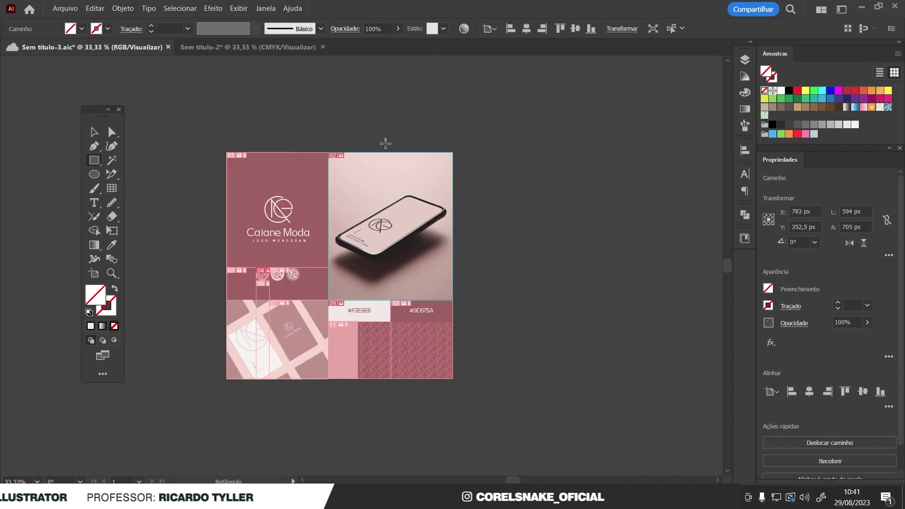
pyautogui.click(94, 132)
pyautogui.click(342, 114)
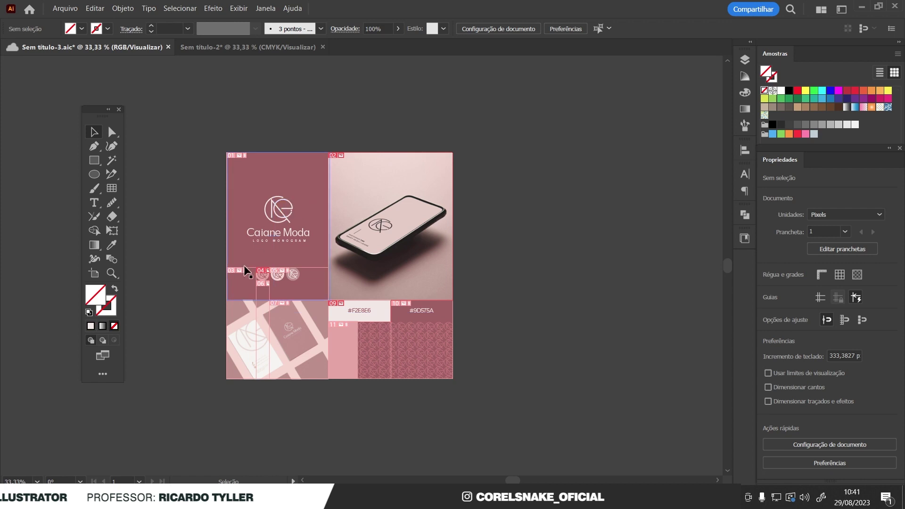
# Save the sliced document and try selecting the lower-left mockup image group
pyautogui.hotkey('ctrl', 's')
pyautogui.click(261, 351)
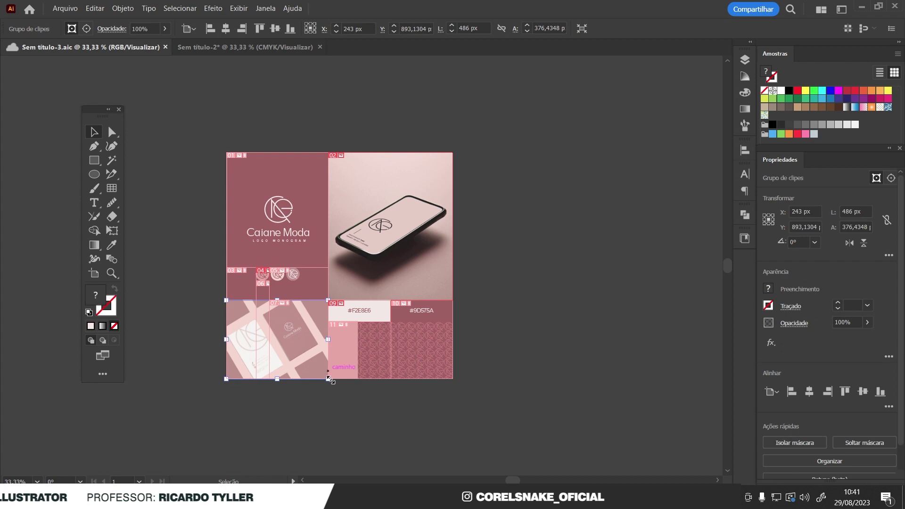
pyautogui.rightClick(279, 333)
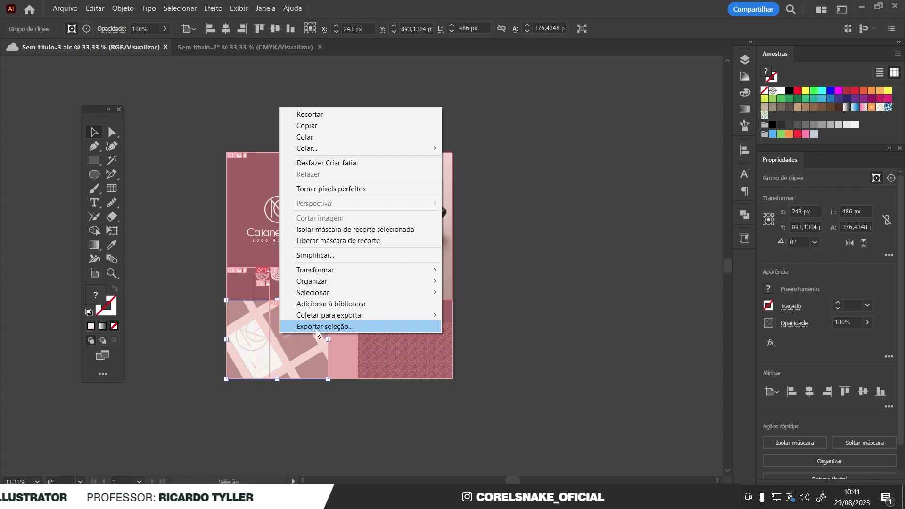
pyautogui.click(523, 280)
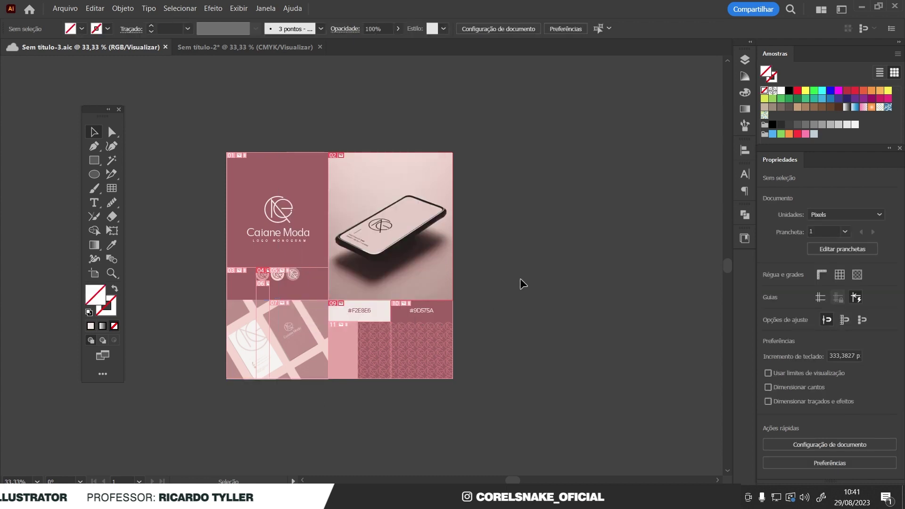
# Box-select the lower-left artwork, dismiss its context menu, and open the Arquivo menu
pyautogui.moveTo(221, 298); pyautogui.dragTo(318, 350)
pyautogui.rightClick(305, 347)
pyautogui.click(425, 324)
pyautogui.moveTo(273, 313); pyautogui.dragTo(481, 148)
pyautogui.click(66, 9)
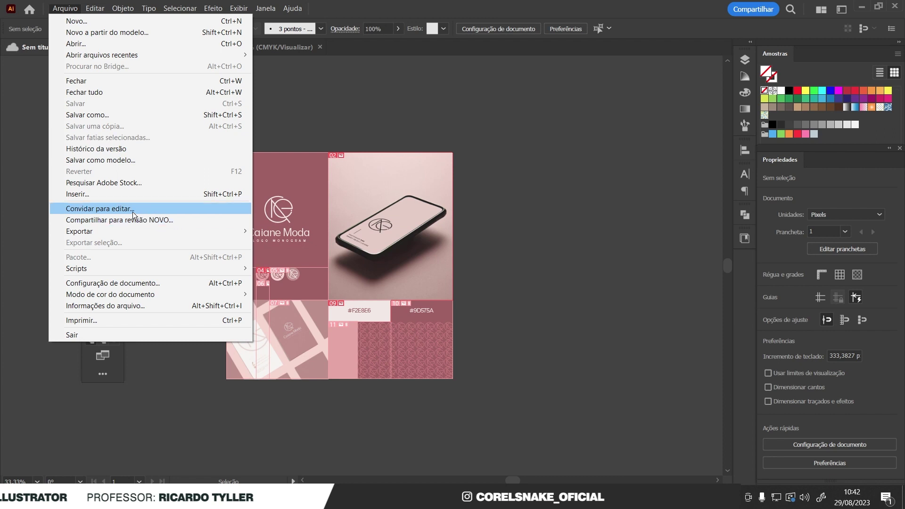
# Close the Arquivo menu, glance at Editar, then reopen Arquivo to reach the export options
pyautogui.click(483, 256)
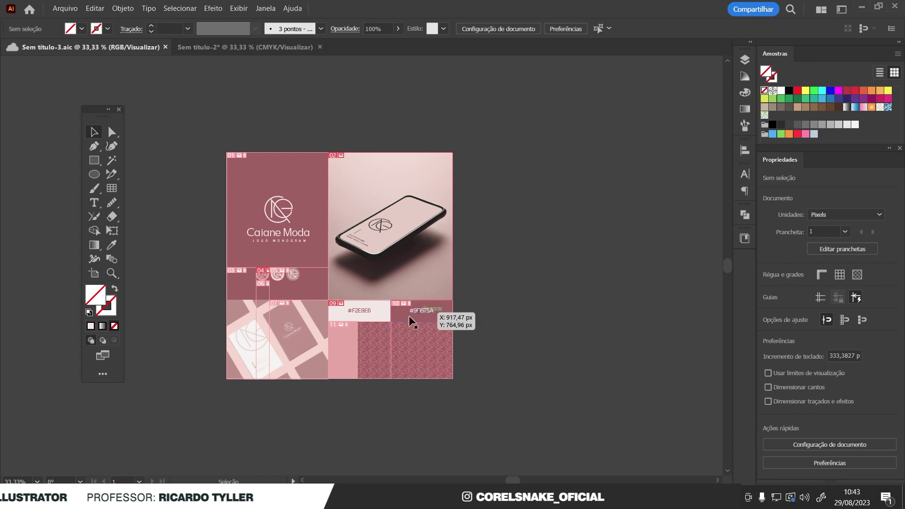
pyautogui.click(96, 13)
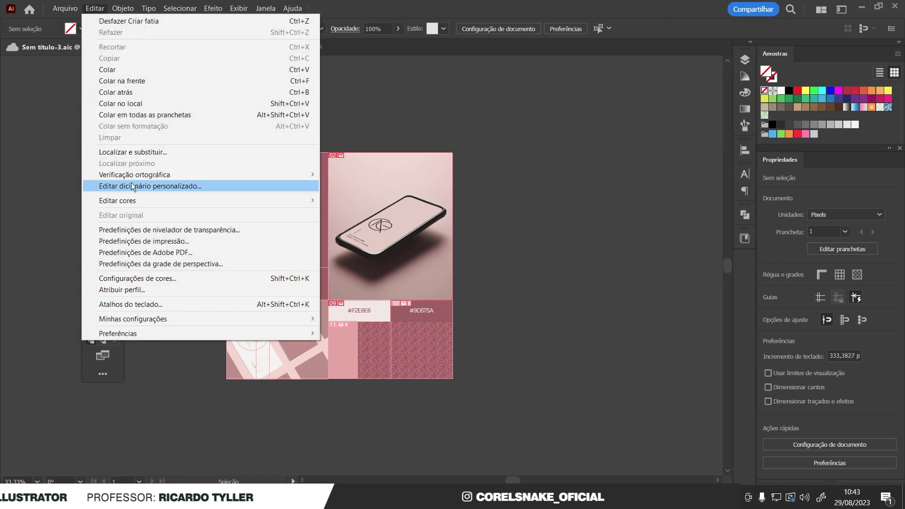
pyautogui.click(65, 9)
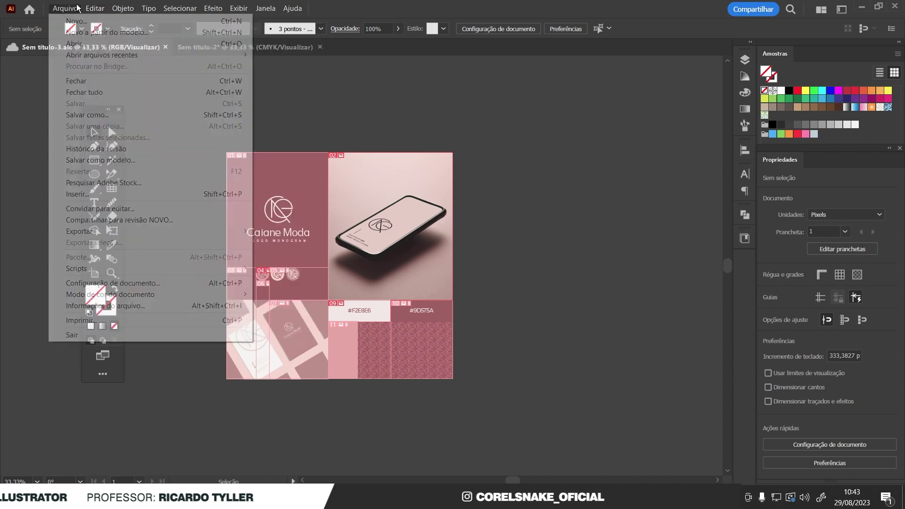
pyautogui.moveTo(149, 231)
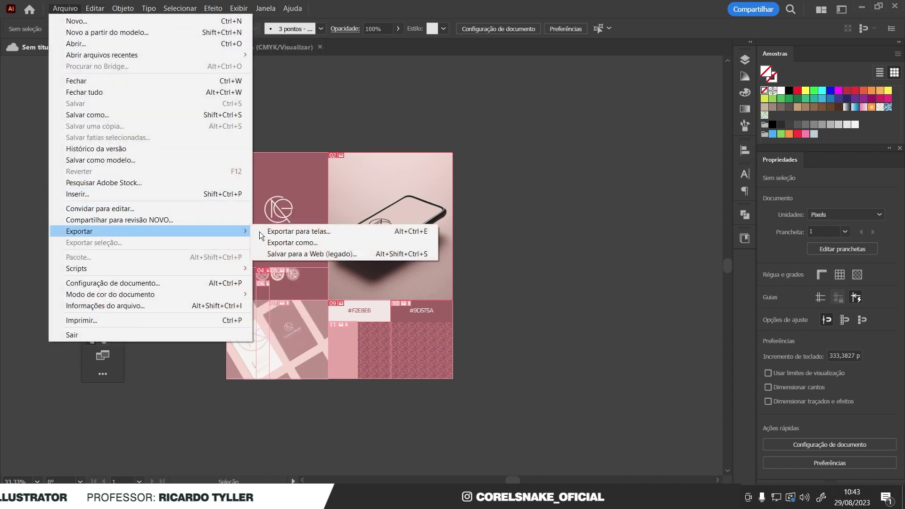
# In Salvar para a Web (legado), pick monogram slice 04 and export only selected slices
pyautogui.click(319, 255)
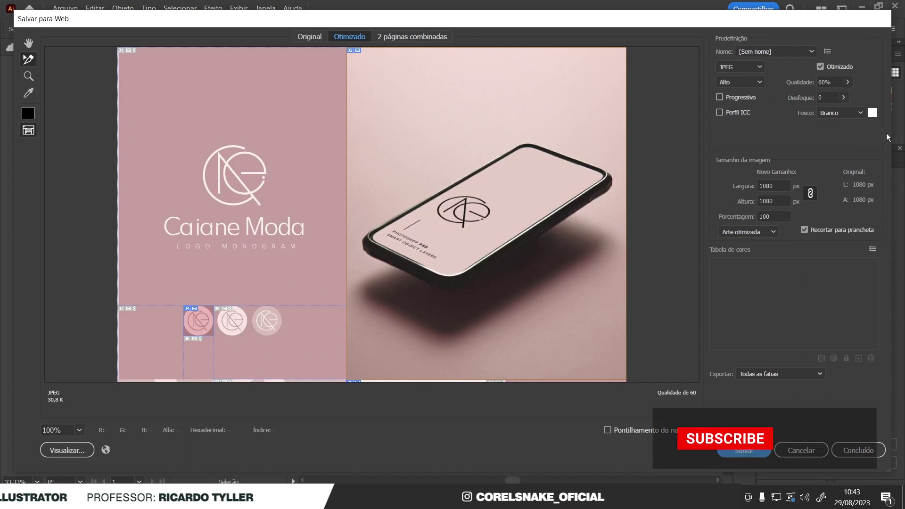
pyautogui.click(29, 76)
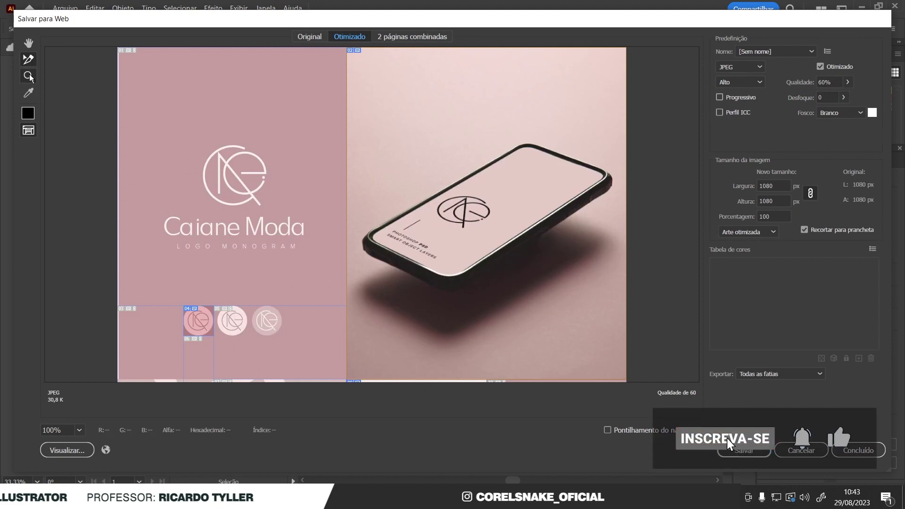
pyautogui.keyDown('alt'); pyautogui.click(259, 207); pyautogui.keyUp('alt')
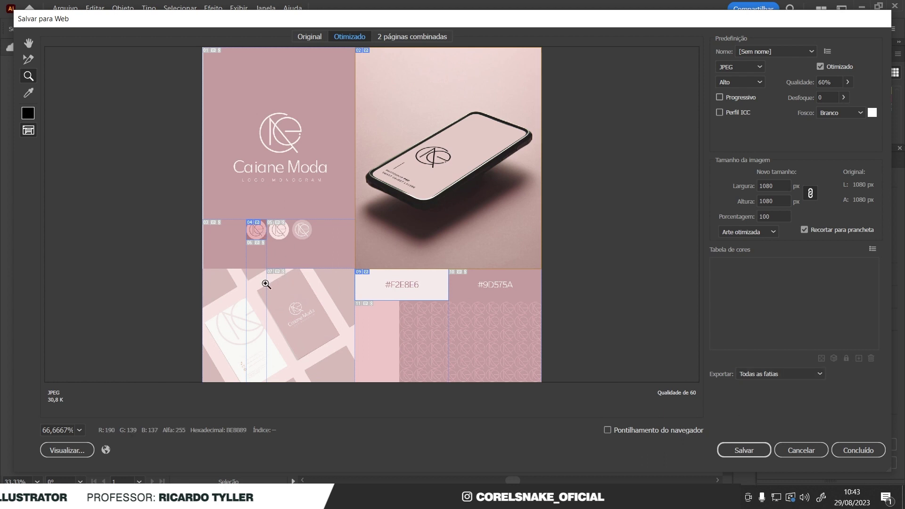
pyautogui.click(28, 59)
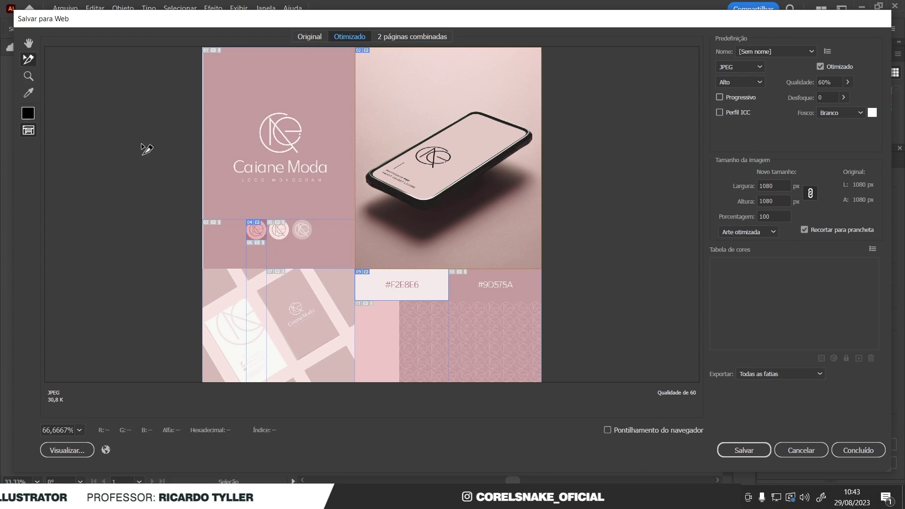
pyautogui.click(256, 230)
pyautogui.click(779, 378)
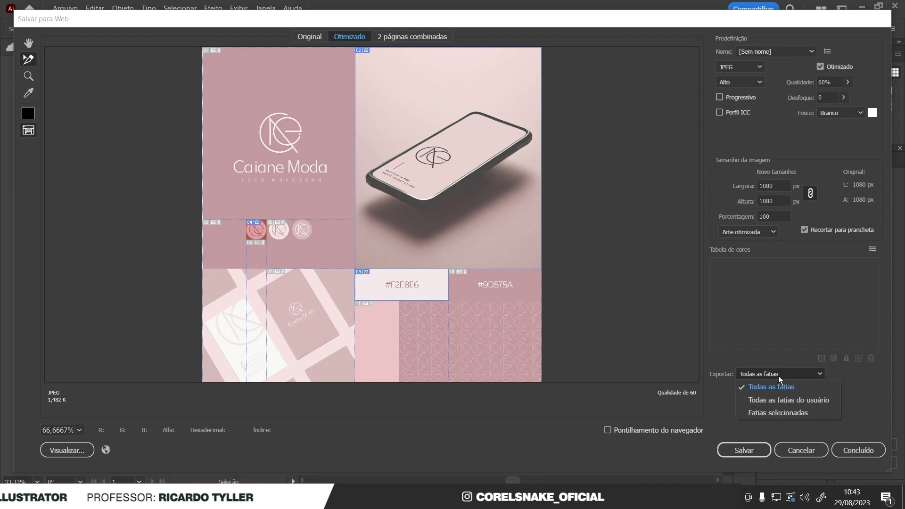
pyautogui.click(776, 410)
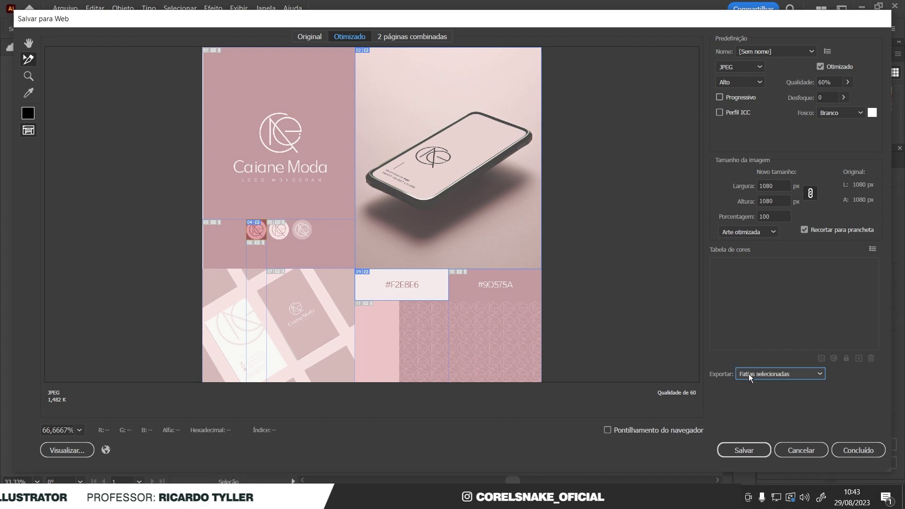
pyautogui.click(745, 452)
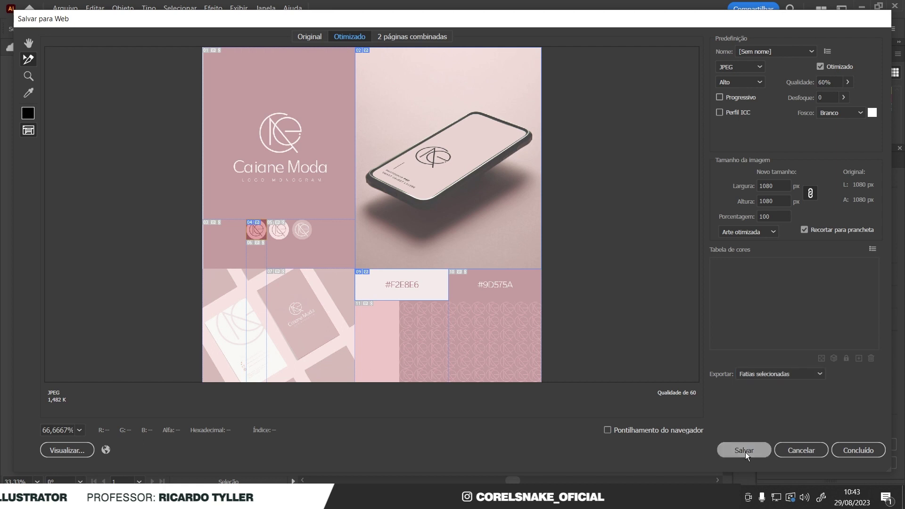
pyautogui.moveTo(85, 283)
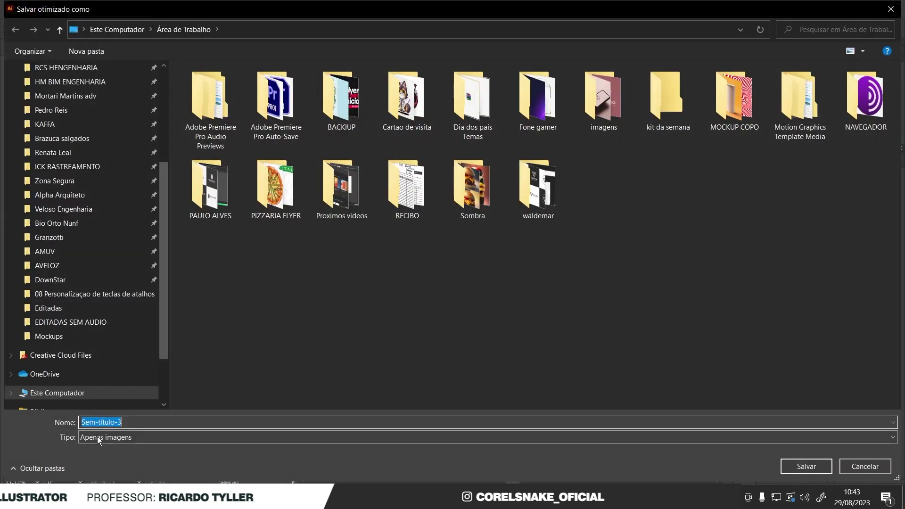
# Save the icon slice into the imagens folder under the name 'icone'
pyautogui.doubleClick(599, 117)
pyautogui.click(793, 465)
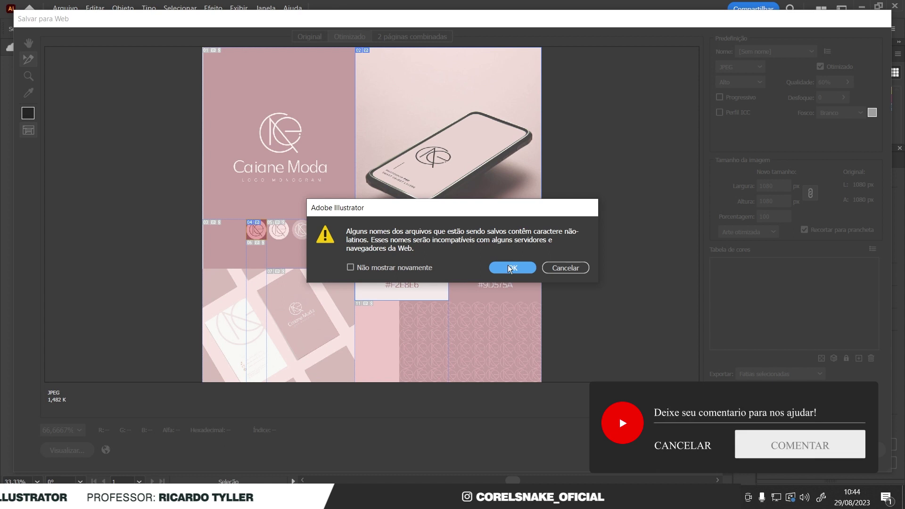
pyautogui.click(566, 267)
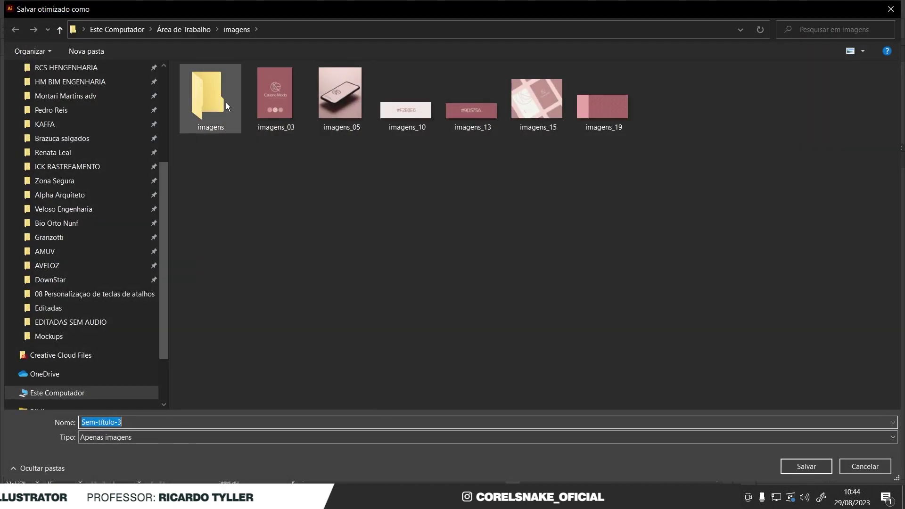
pyautogui.click(165, 423)
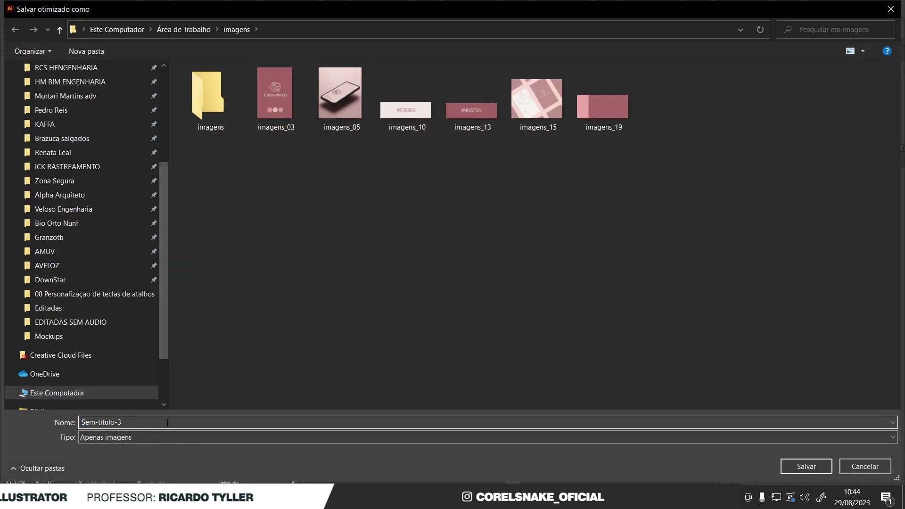
pyautogui.press('BackSpace')
pyautogui.press('BackSpace')
pyautogui.press('BackSpace')
pyautogui.press('BackSpace')
pyautogui.press('BackSpace')
pyautogui.press('BackSpace')
pyautogui.press('BackSpace')
pyautogui.press('BackSpace')
pyautogui.press('BackSpace')
pyautogui.write('icone')
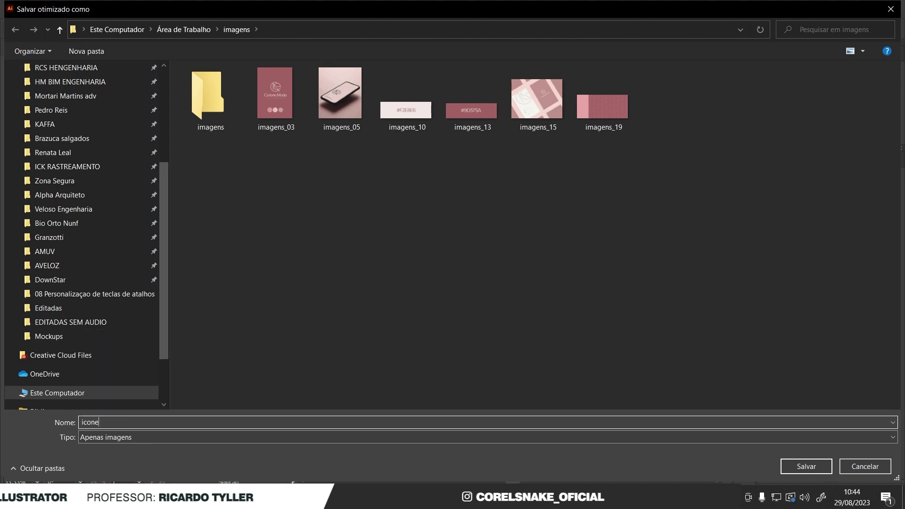
pyautogui.click(812, 466)
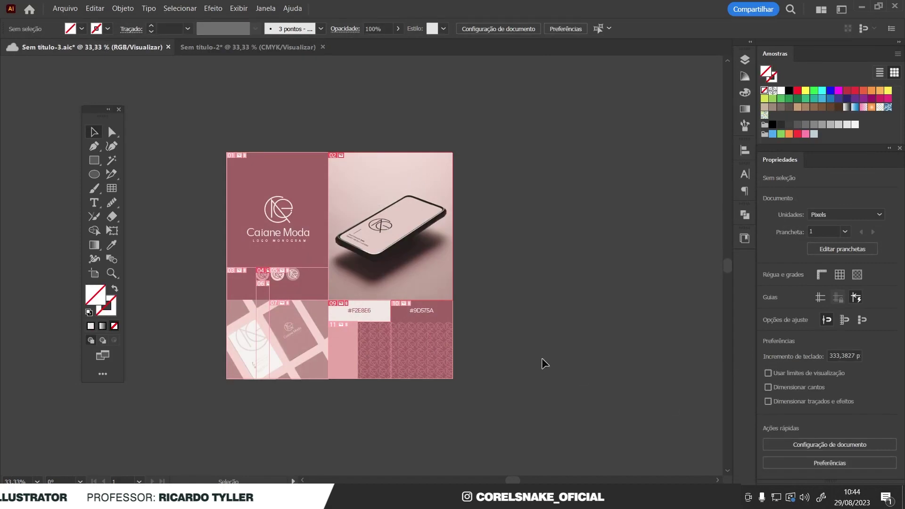
# Open the exported icone_04.jpg from the imagens folder in File Explorer
pyautogui.press('super+d')
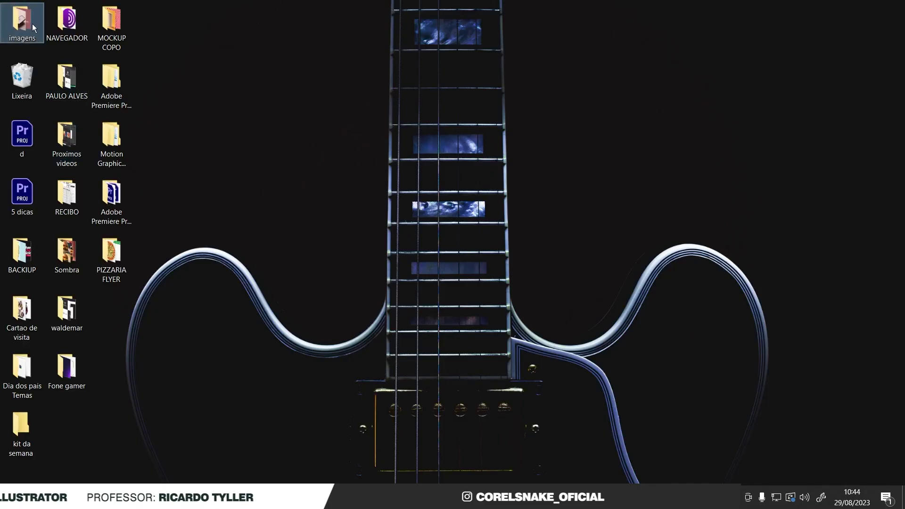
pyautogui.doubleClick(32, 24)
pyautogui.click(648, 136)
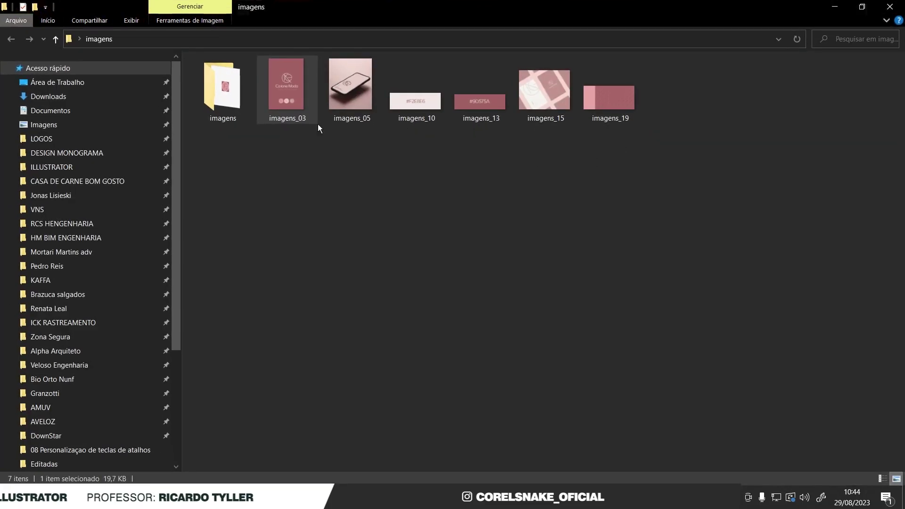
pyautogui.doubleClick(230, 88)
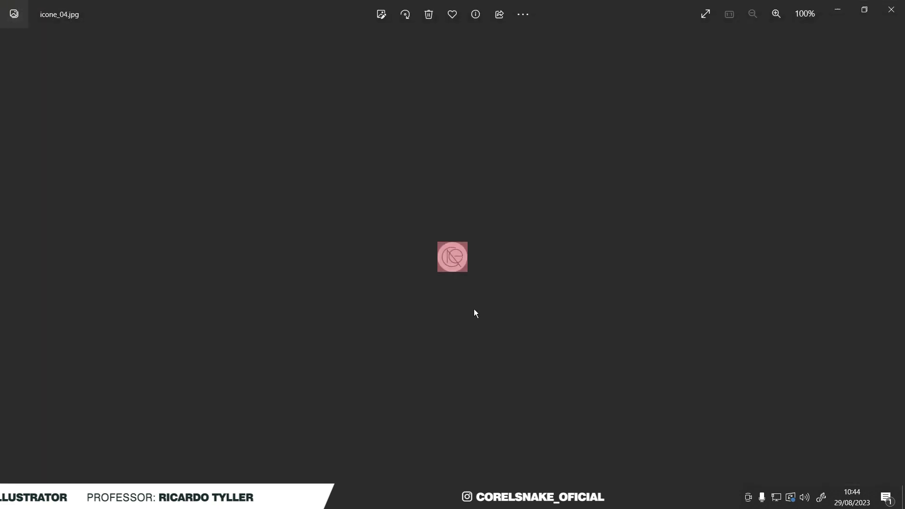
pyautogui.scroll(2, 461, 262)
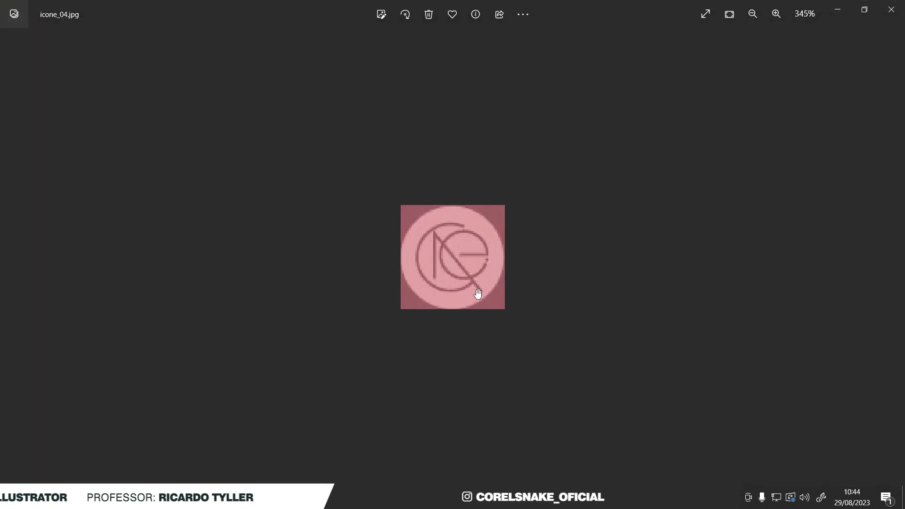